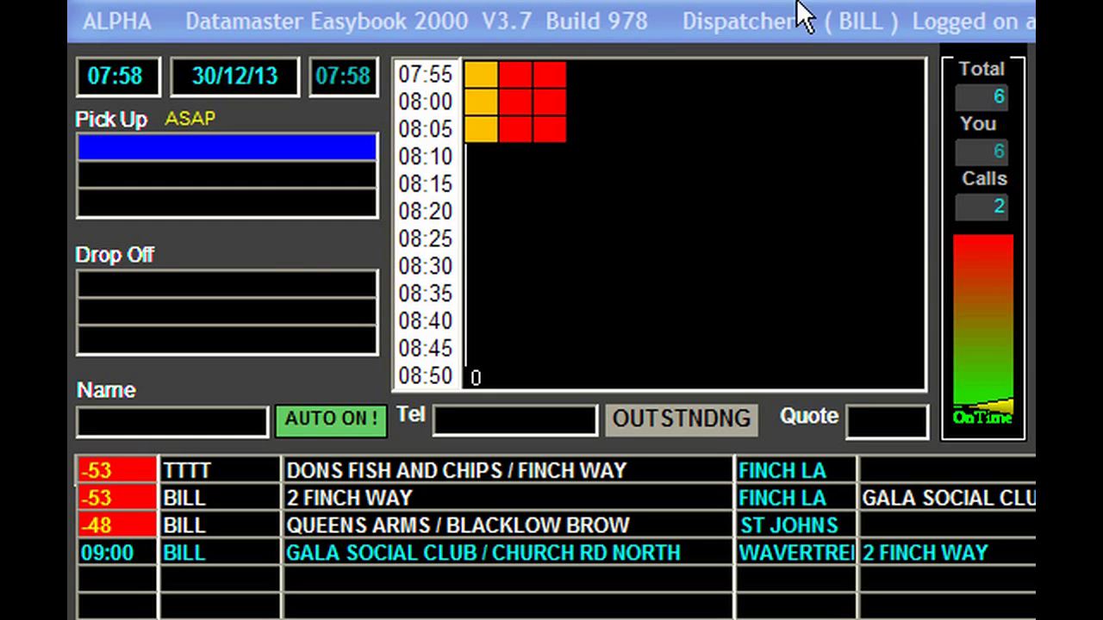
click(273, 142)
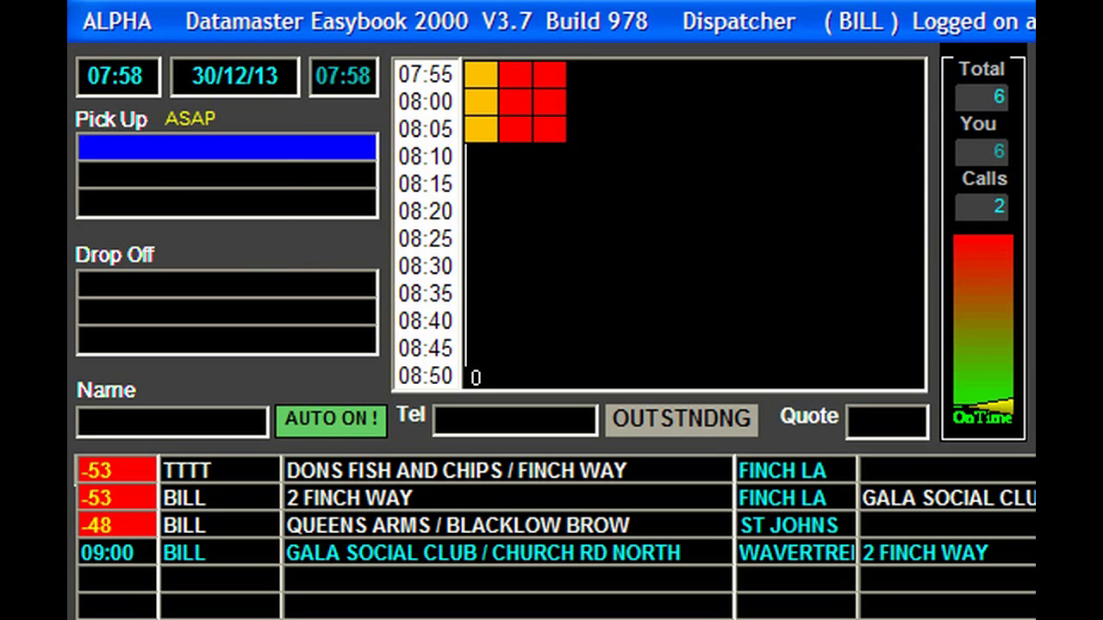
text(2 FI W)
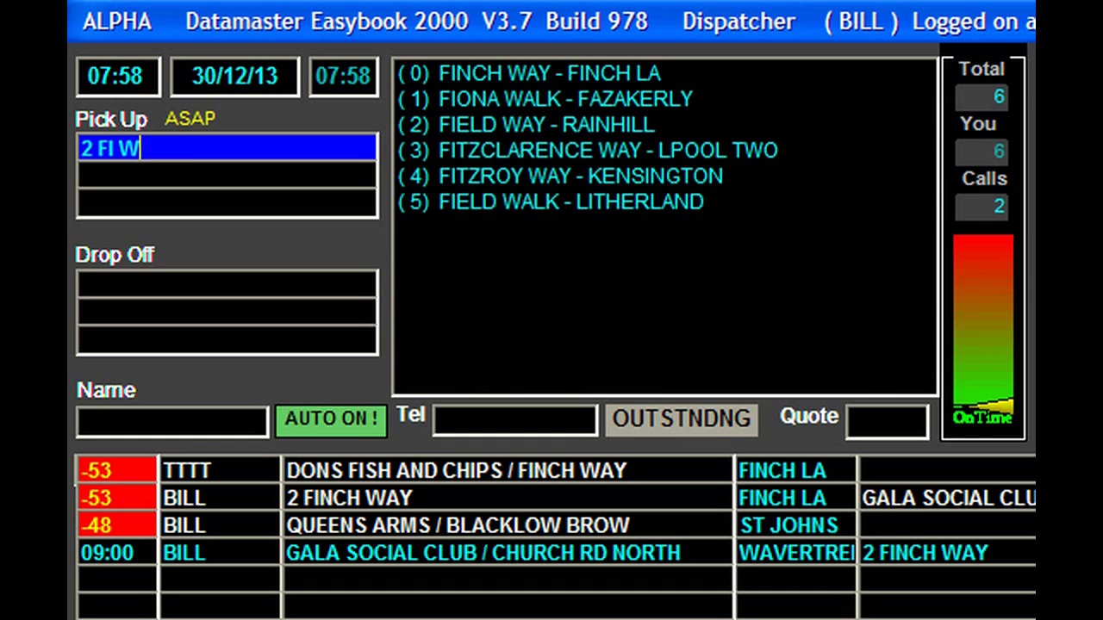
text(0T)
key(Return)
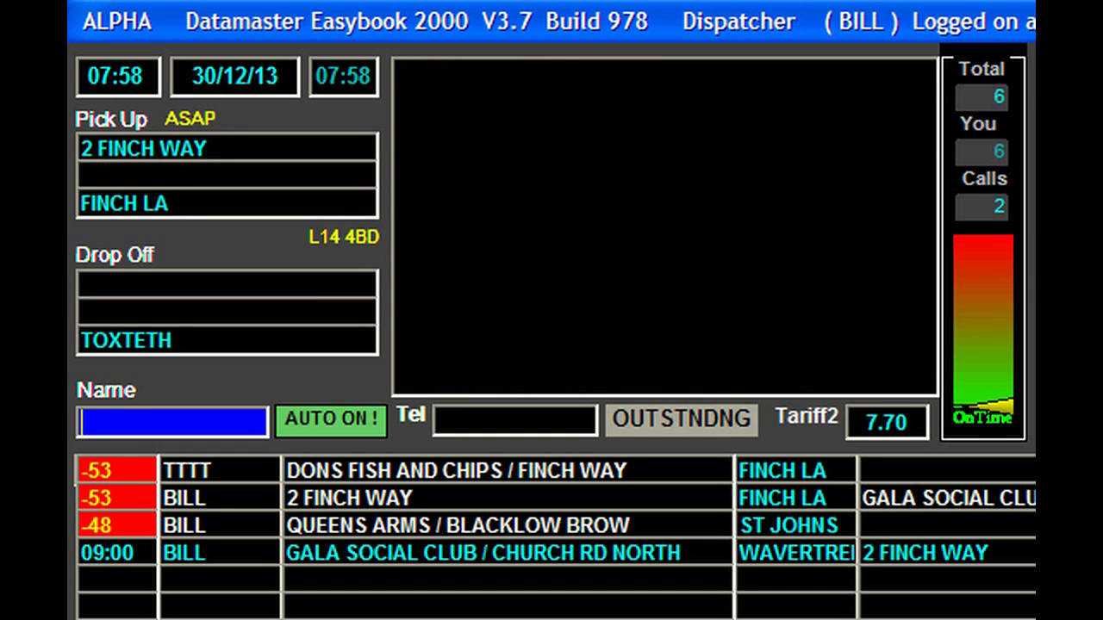
text(BILL)
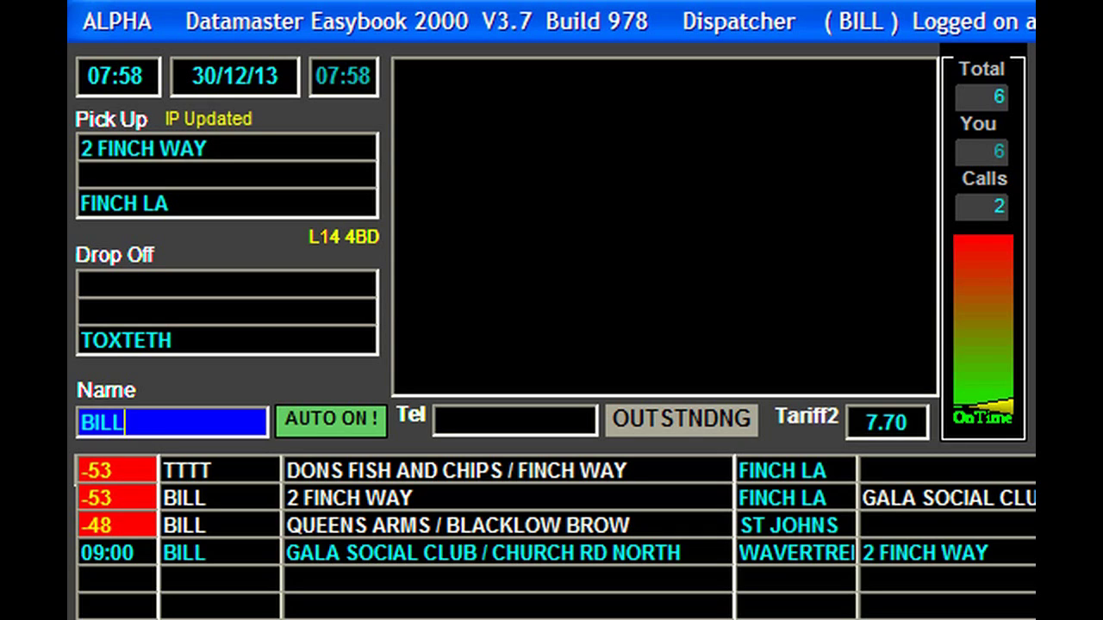
key(Return)
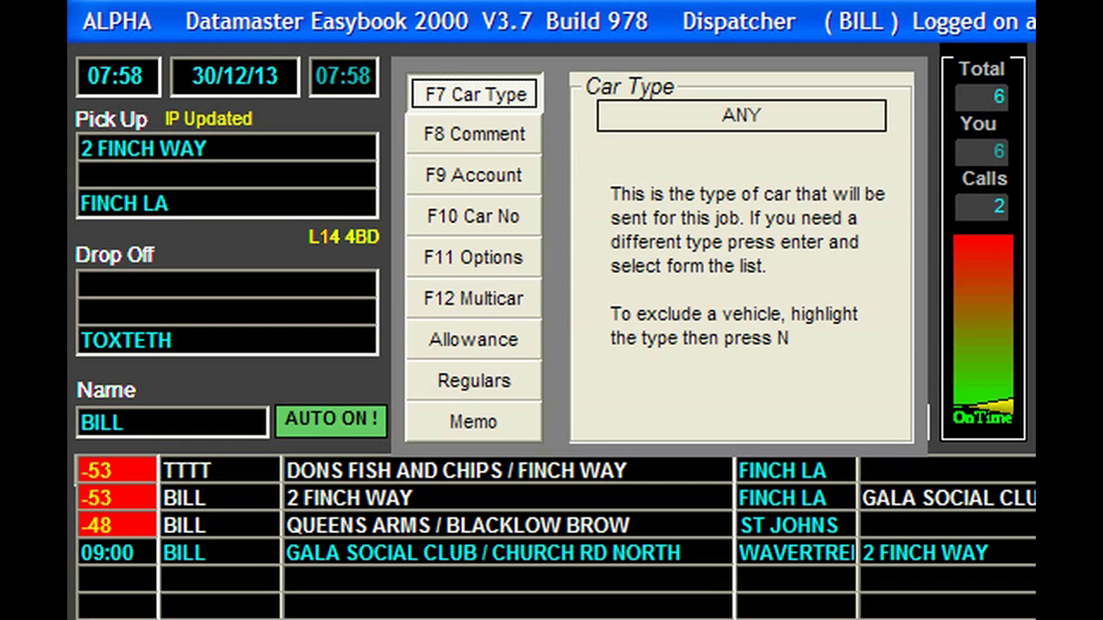
Step: Change the booking's car type from ANY to ESTATE
key(Return)
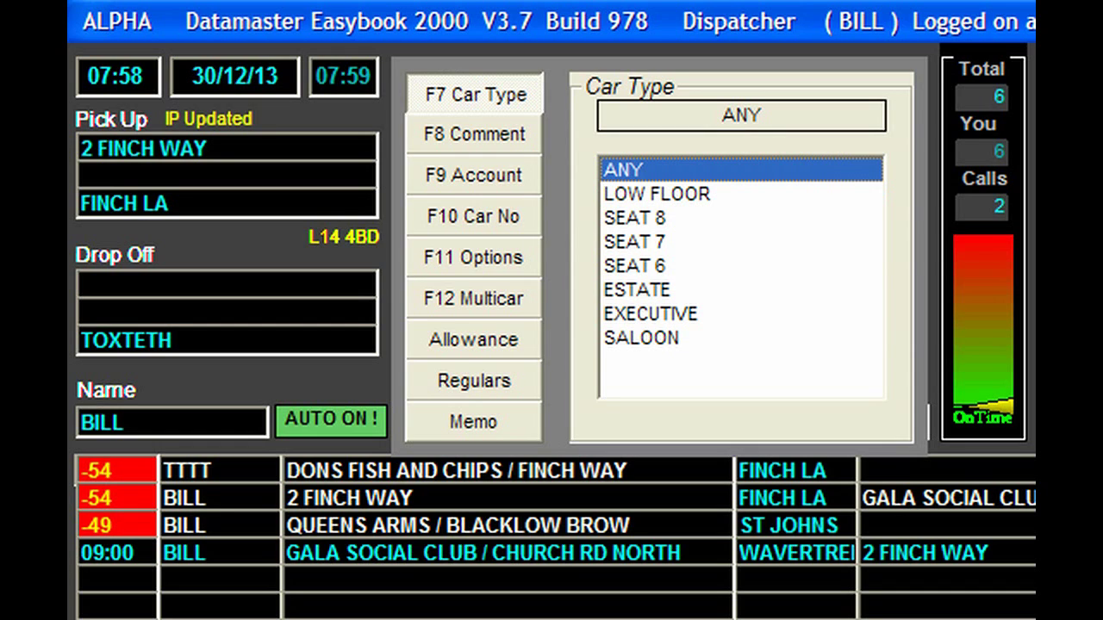
key(Down)
key(Down)
key(Down)
key(Down)
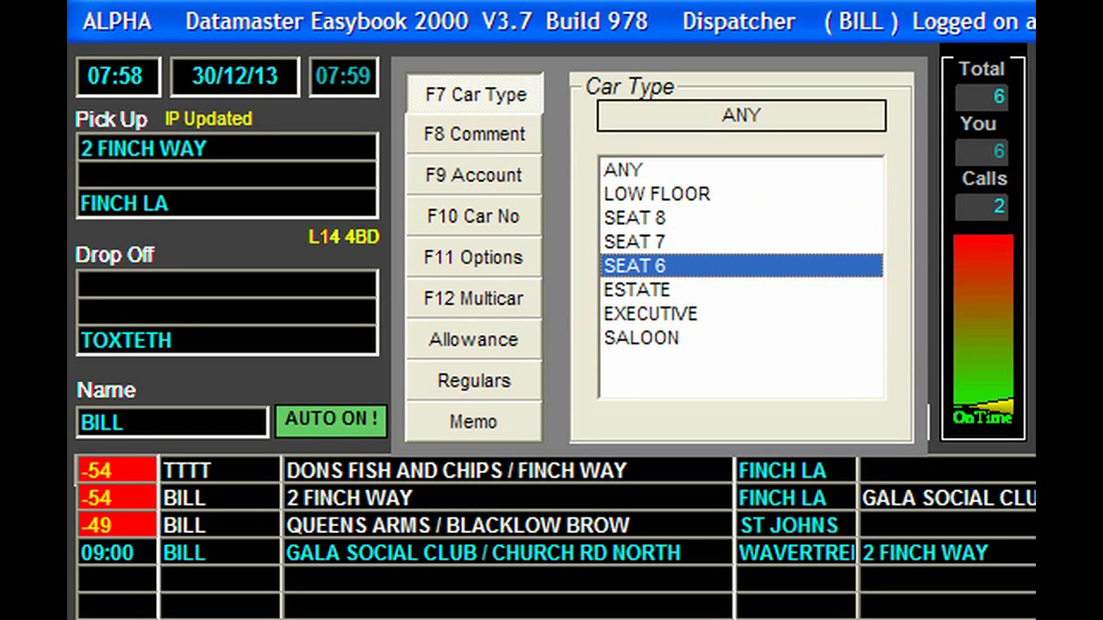
key(Down)
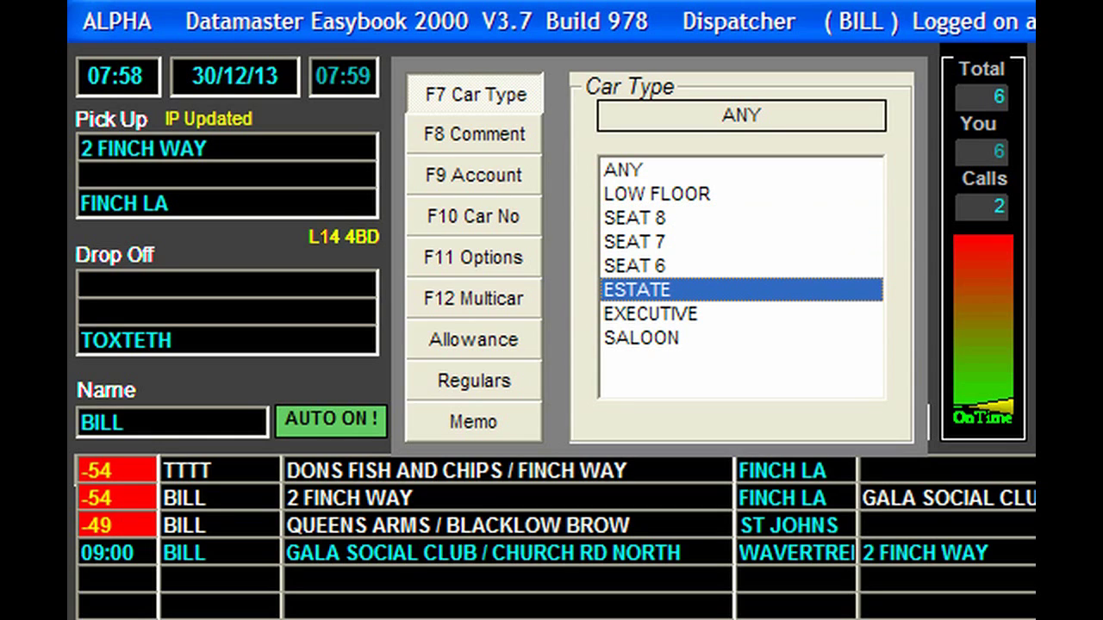
key(Return)
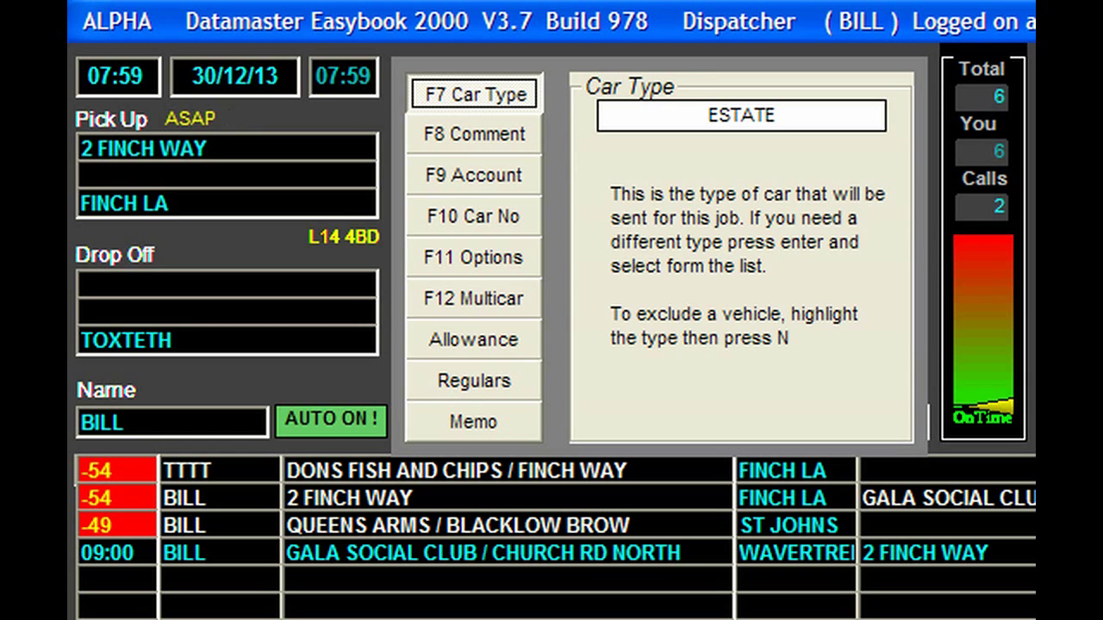
key(Return)
key(Return)
key(Return)
key(Return)
key(Return)
key(Return)
key(Return)
key(Return)
key(Up)
key(Up)
key(Up)
key(Up)
key(Up)
key(Up)
key(Up)
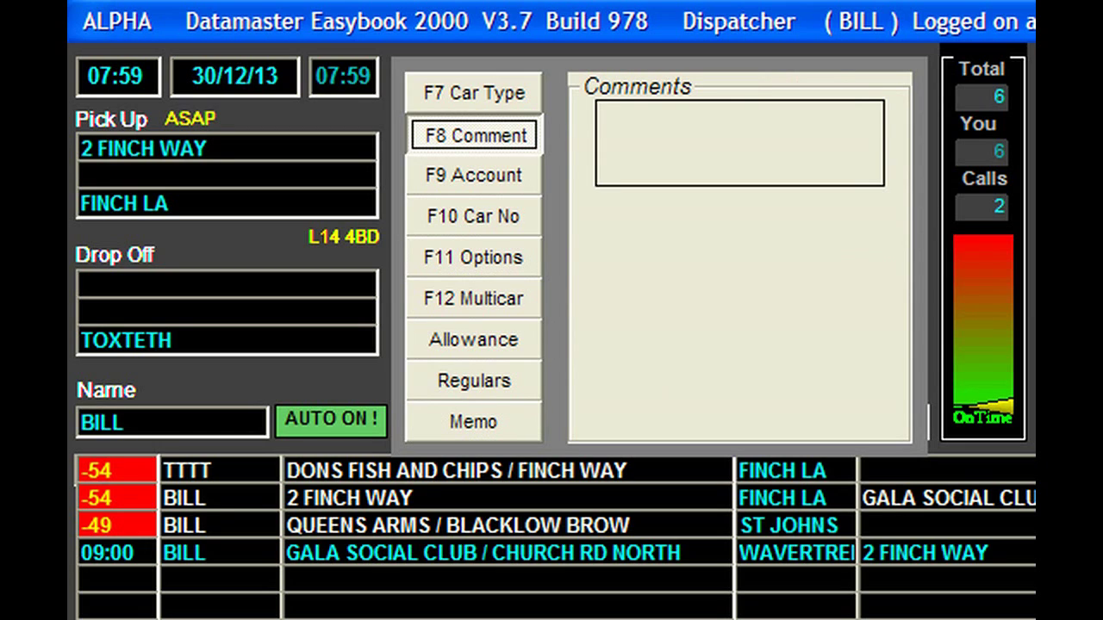
Step: Add the comment 'BIG DOG' to the job
key(Return)
text(BIG DOG)
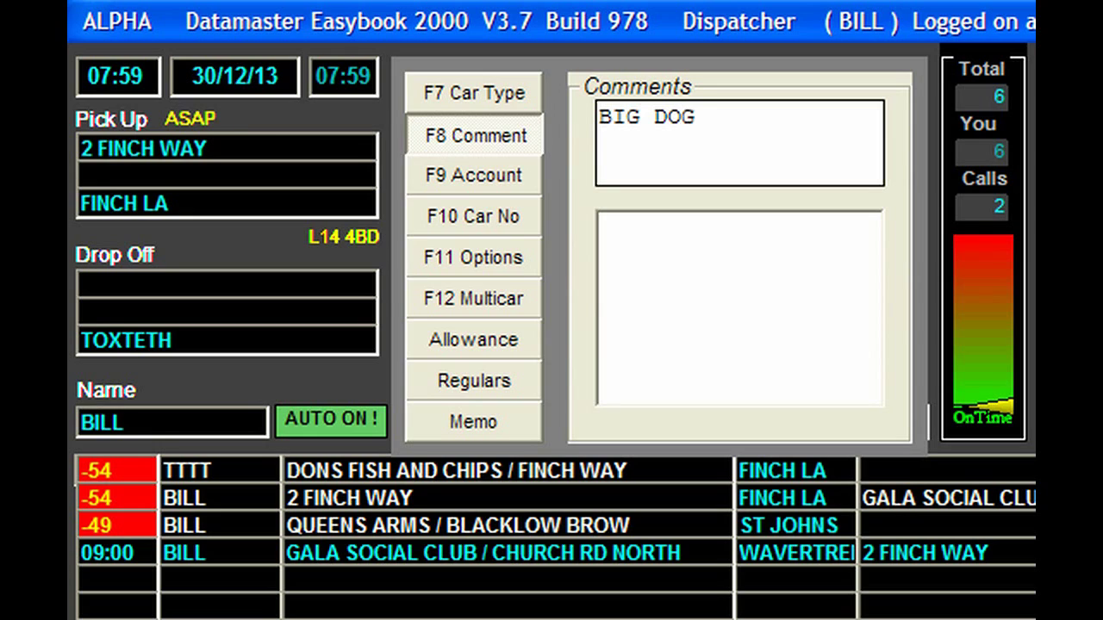
key(Return)
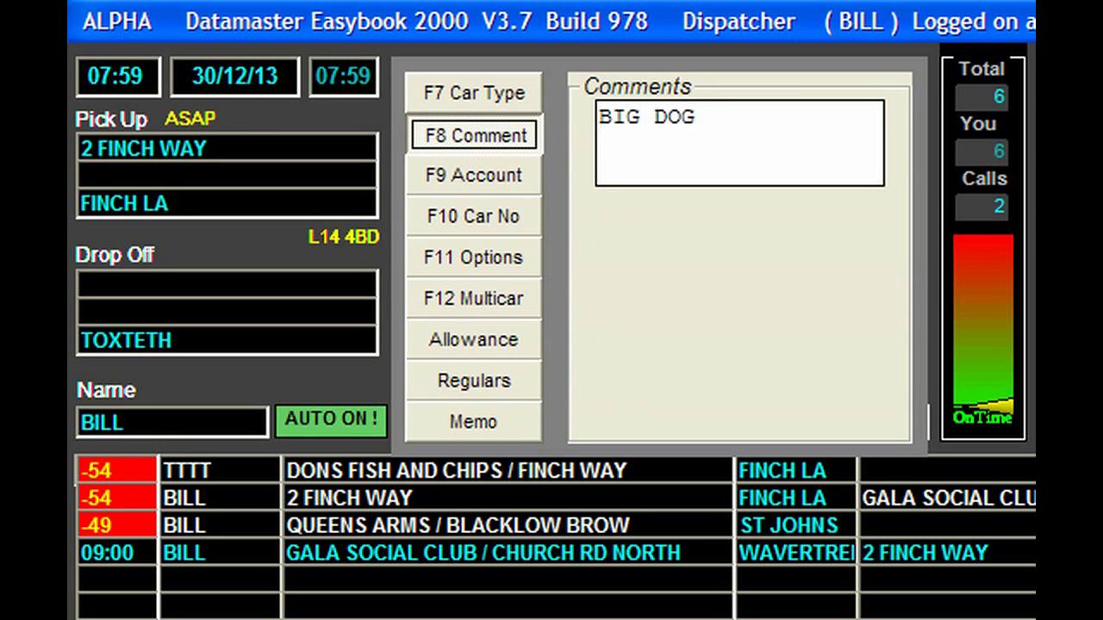
key(F9)
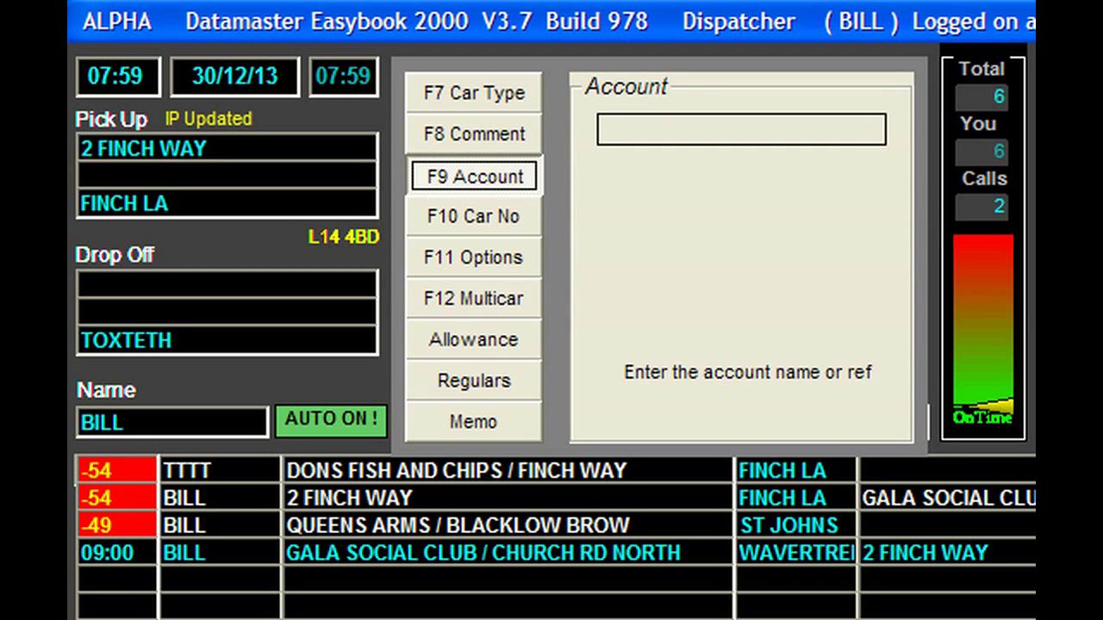
Step: Search the accounts and charge the booking to Broadgreen Dialysis (A1)
text(BL)
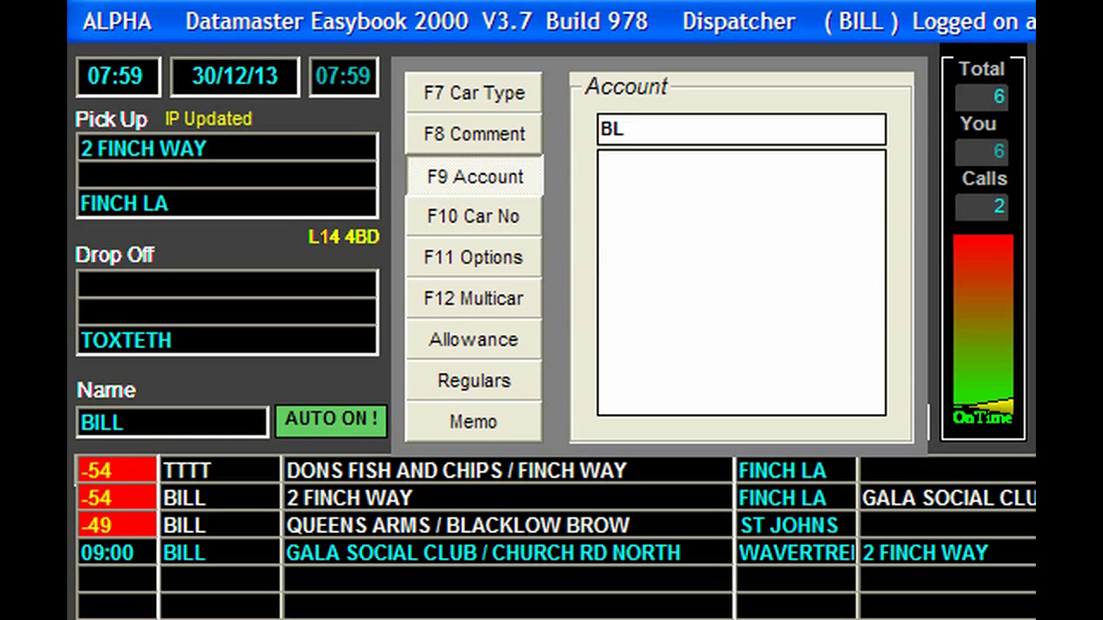
text(U)
key(Return)
text(BL)
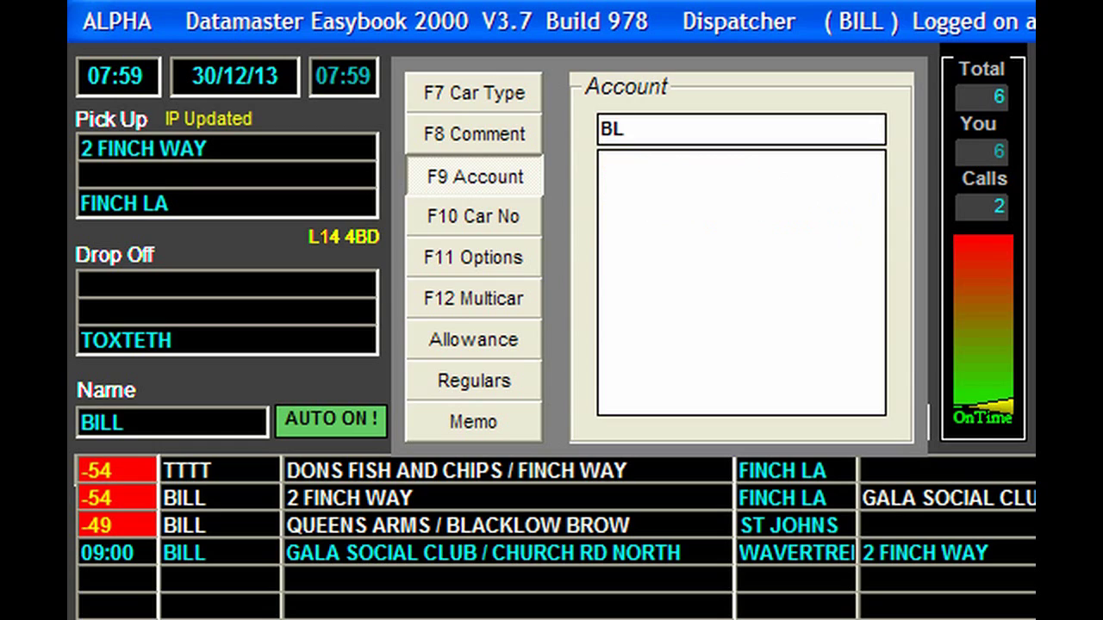
key(BackSpace)
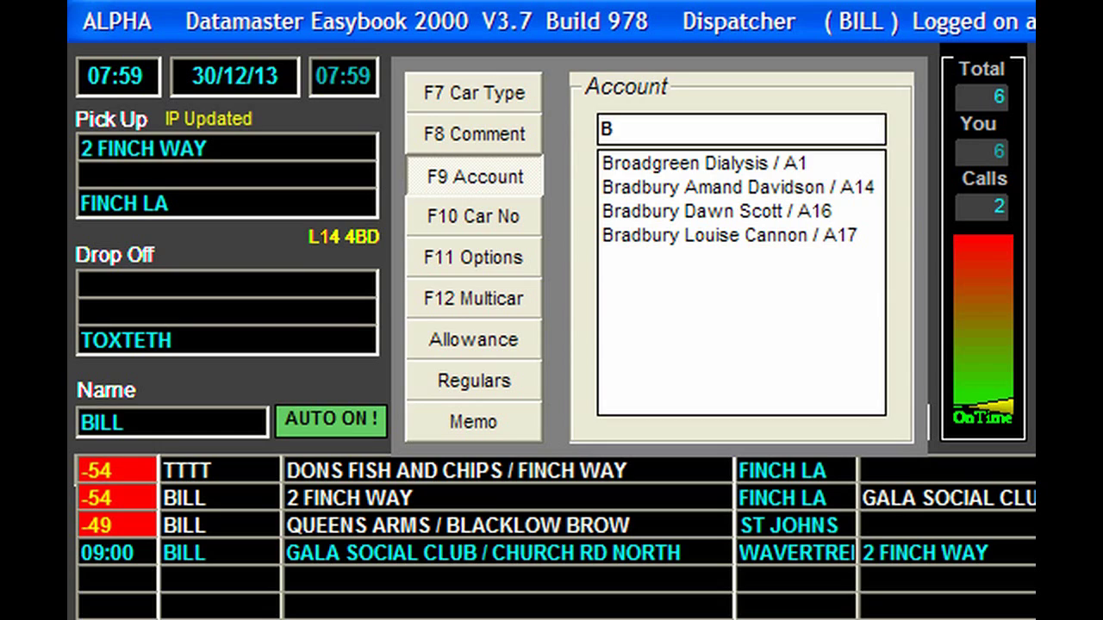
click(703, 162)
key(Return)
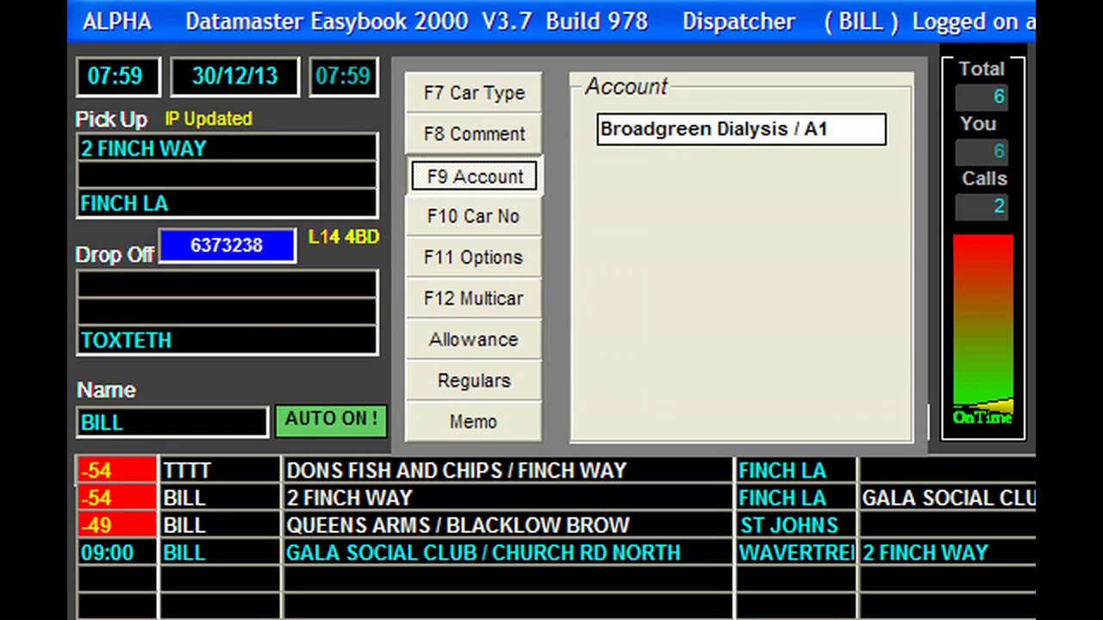
key(Return)
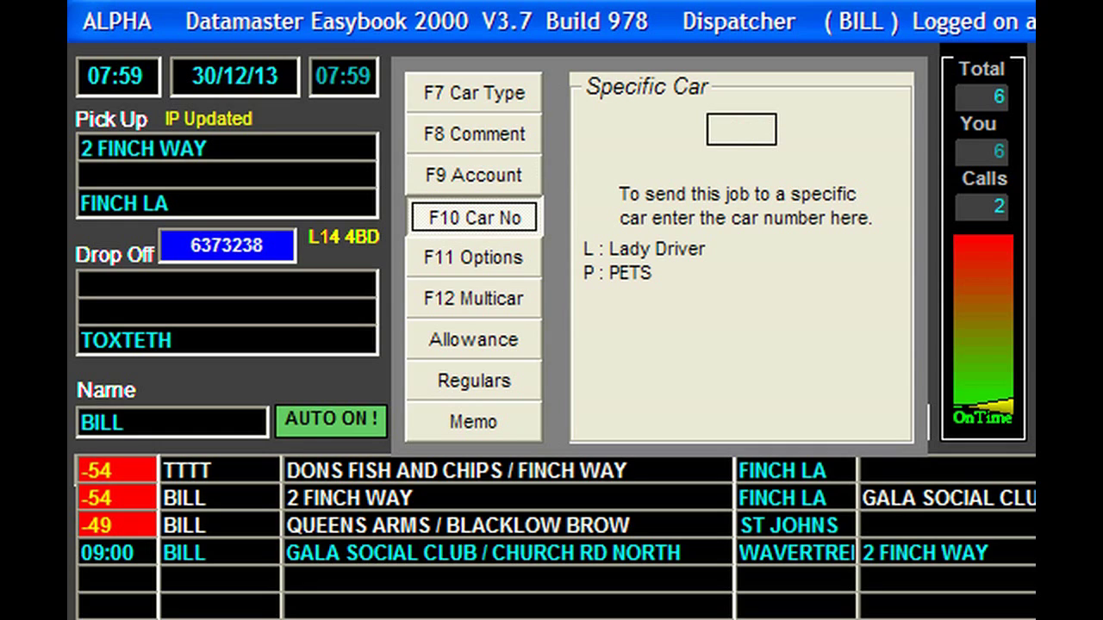
Step: Assign the job to car number 3
text(3)
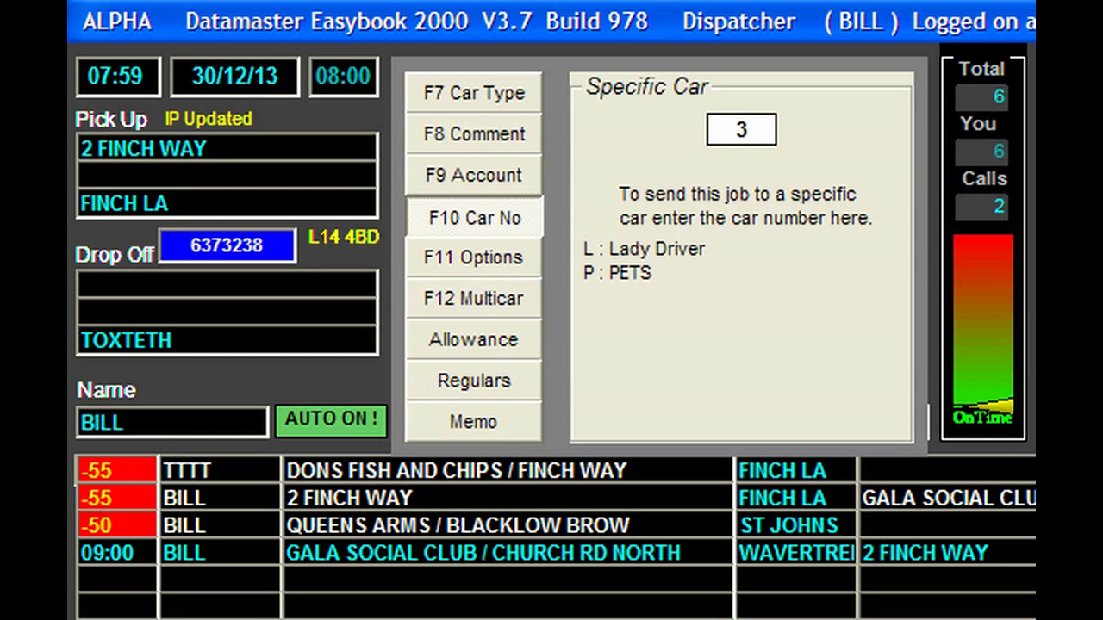
key(Return)
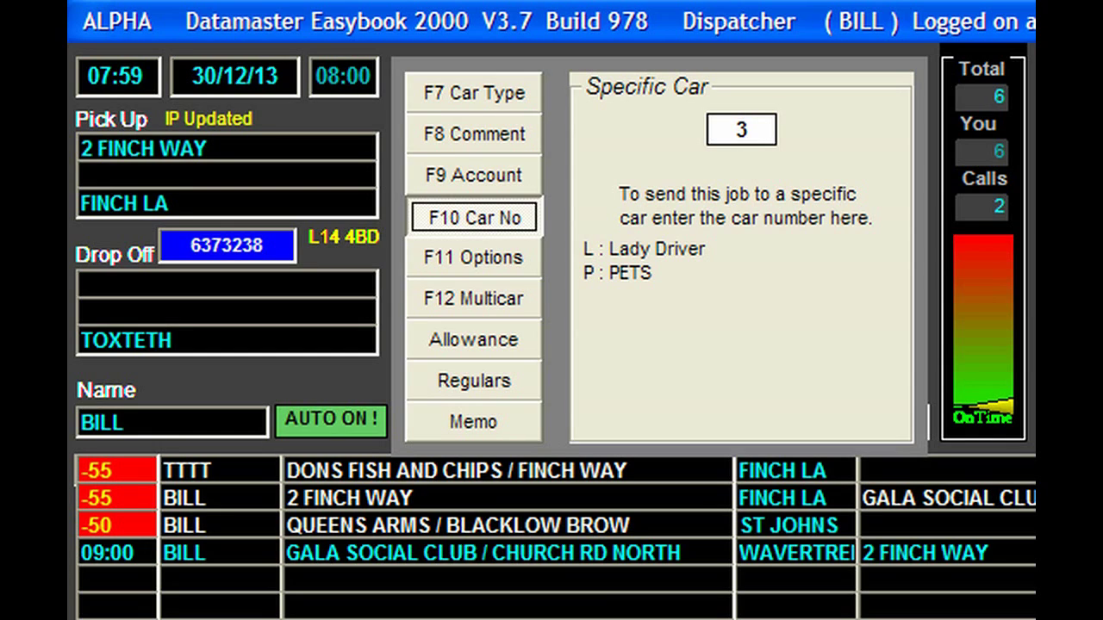
key(F11)
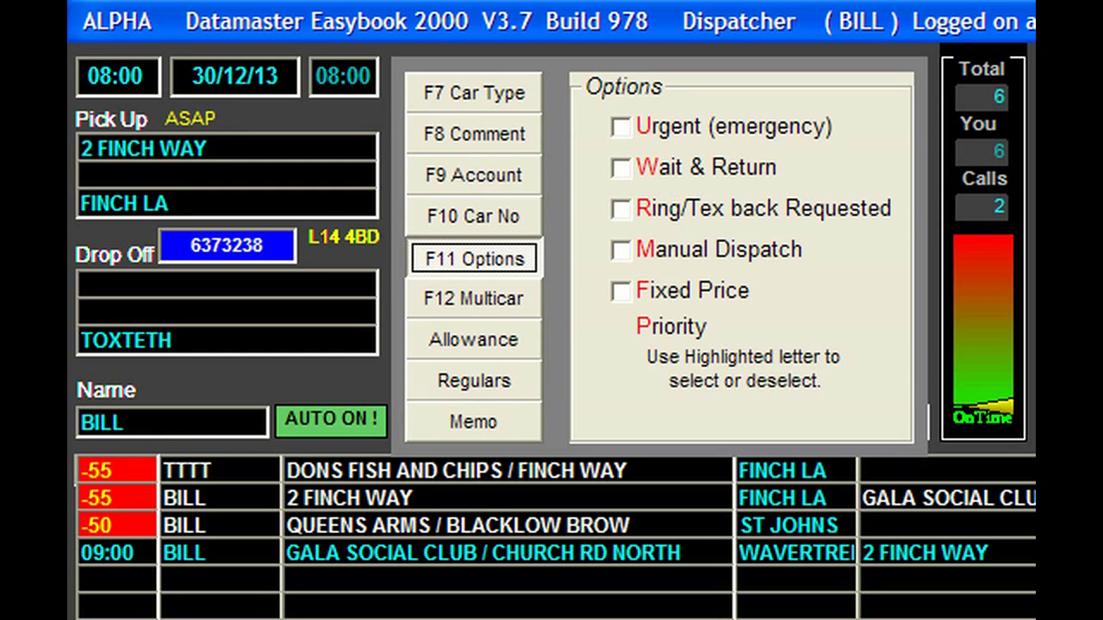
key(u)
key(u)
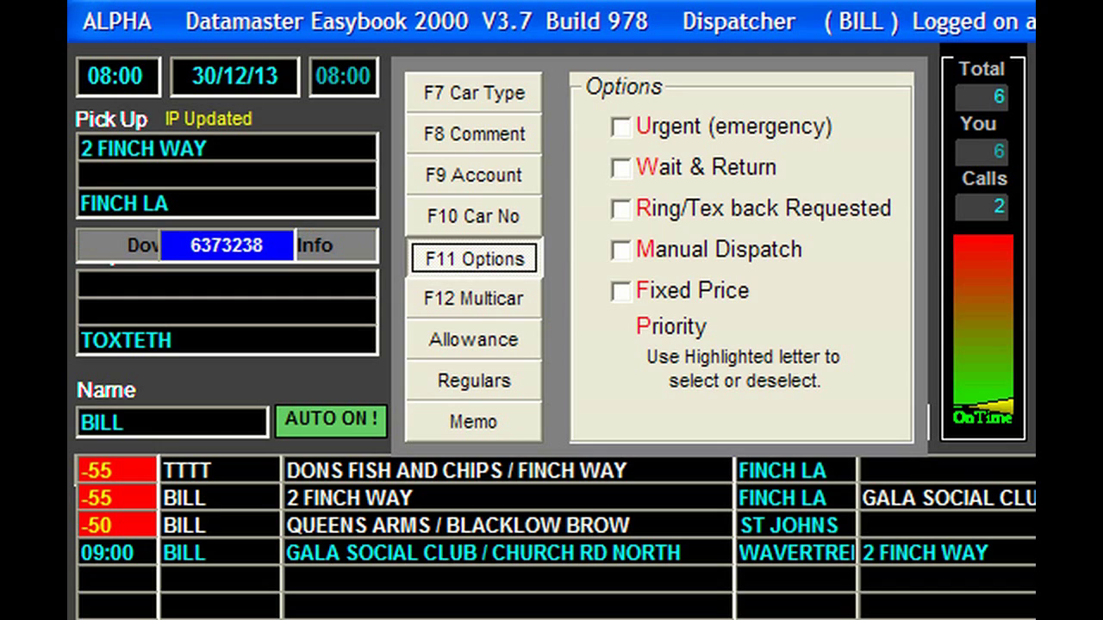
key(F12)
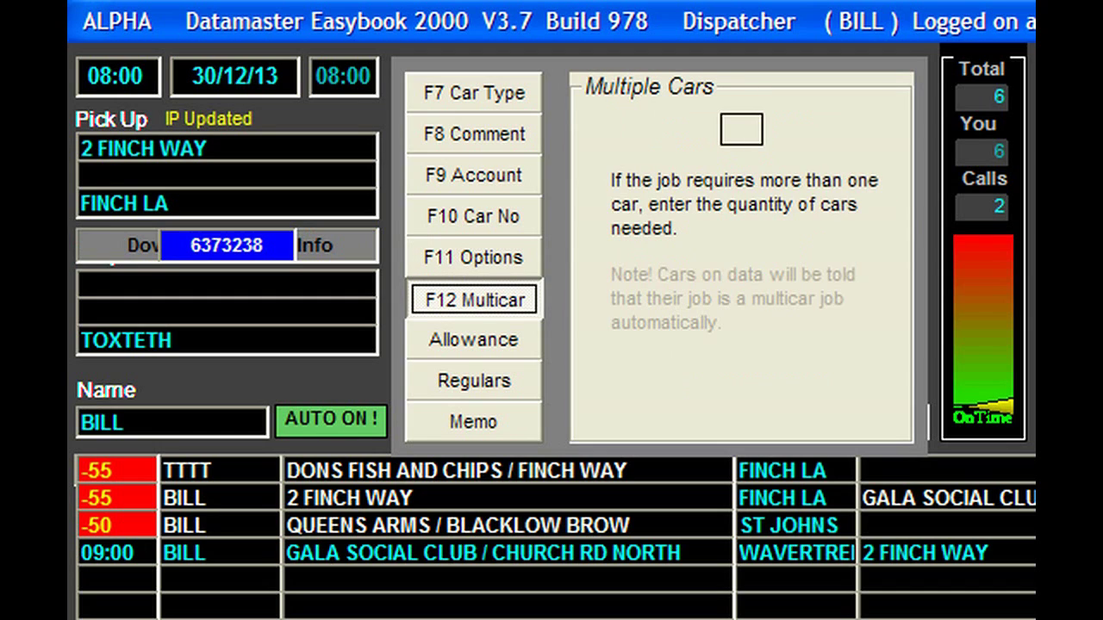
key(F11)
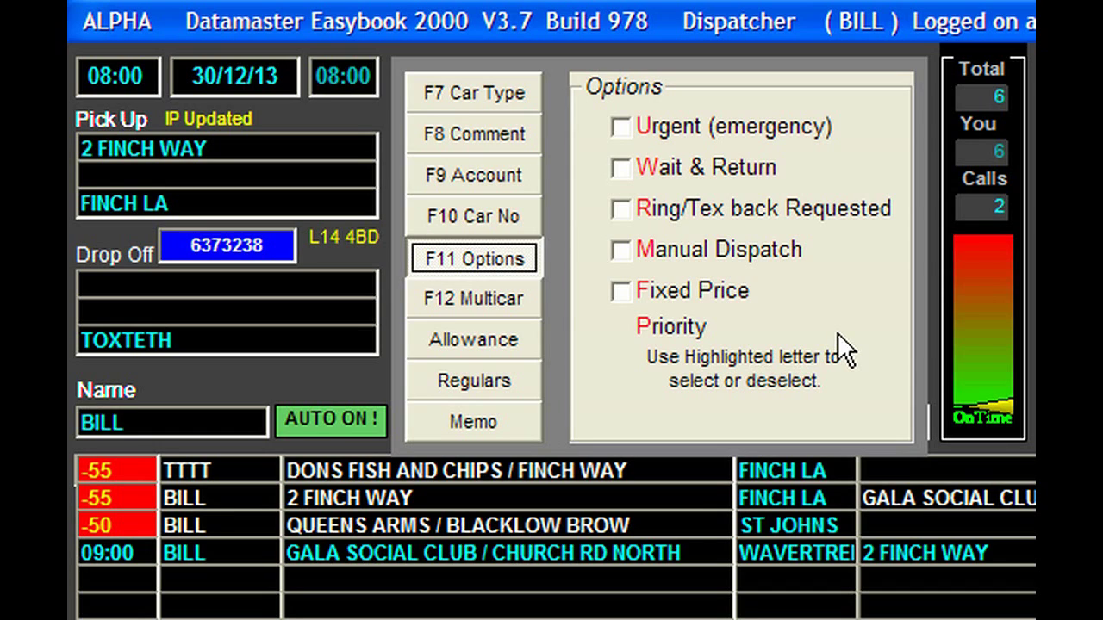
key(m)
key(m)
Step: Review the Multicar, Allowance, Regulars, Memo and Comment pages, then return to the booking form
key(F12)
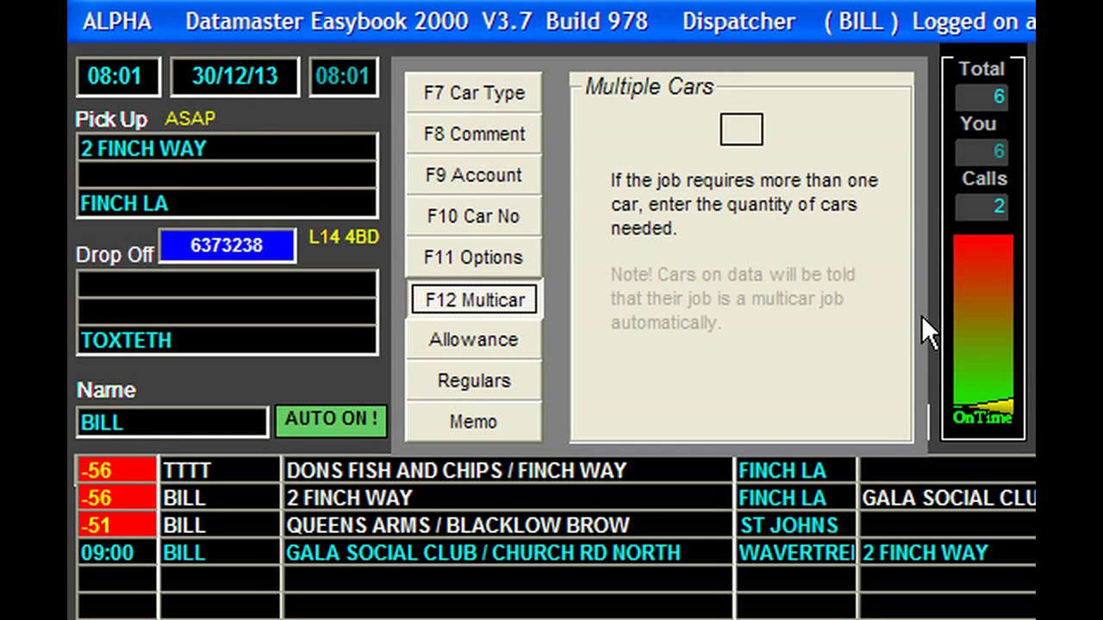
key(Down)
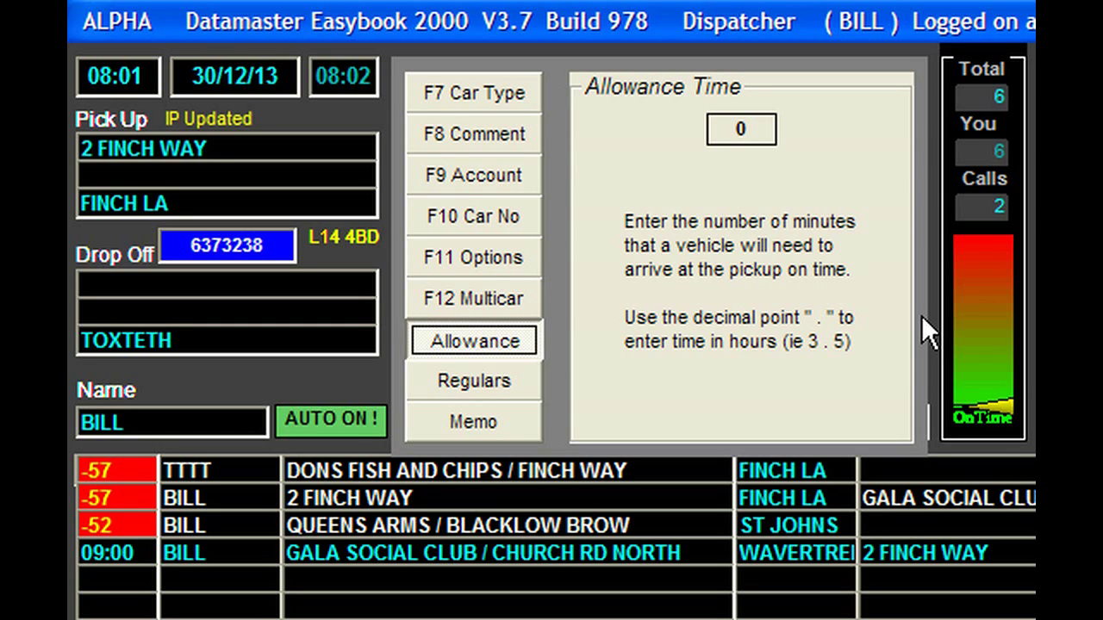
key(Down)
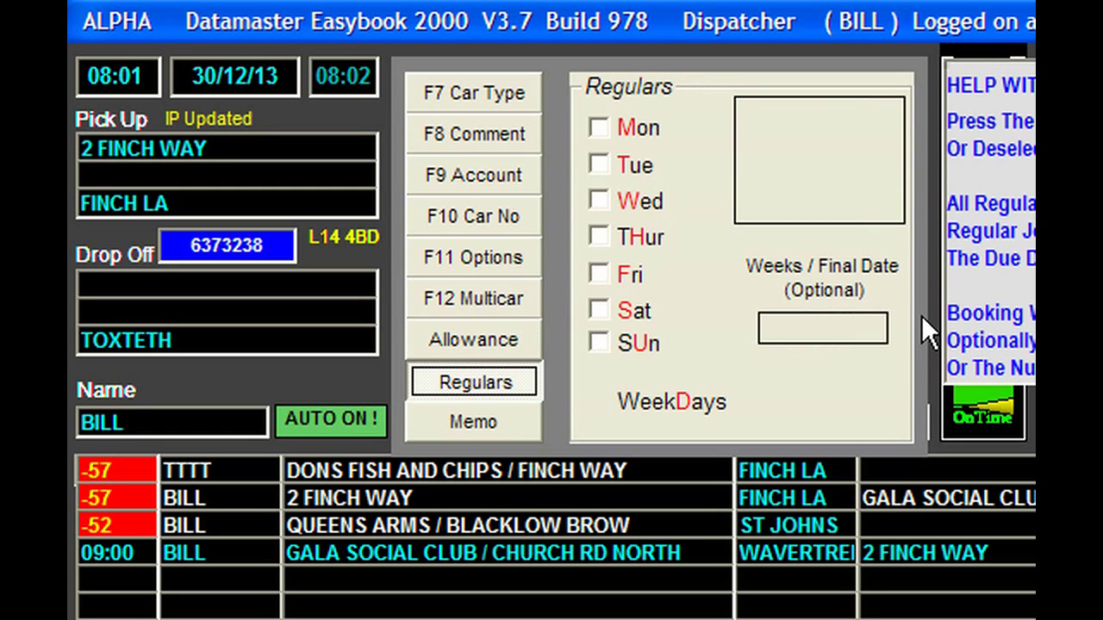
key(Down)
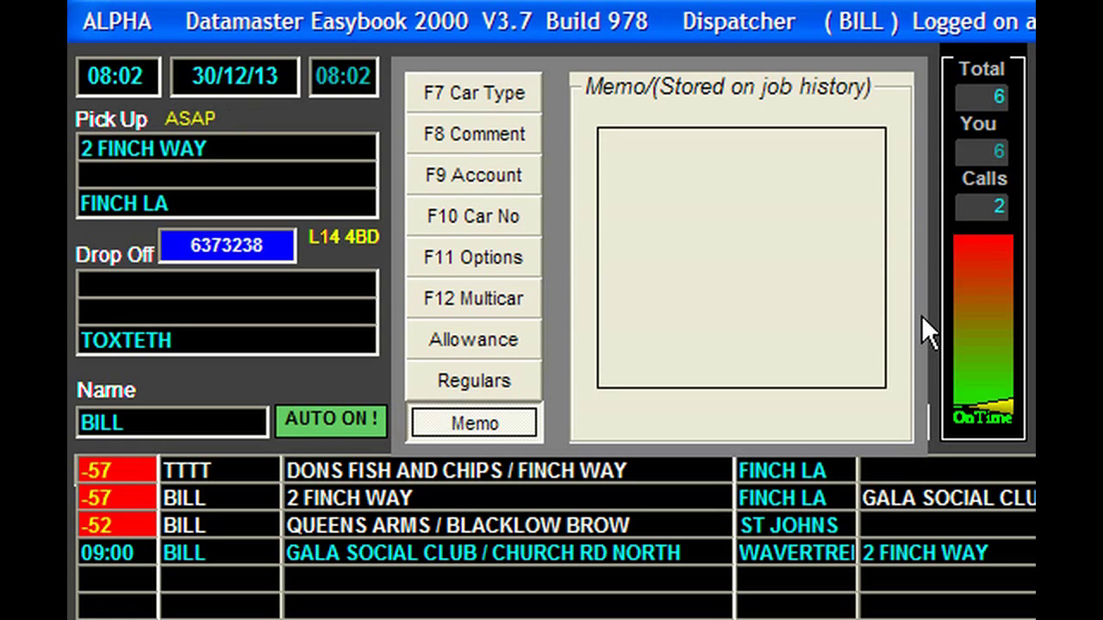
key(Down)
key(Down)
key(Down)
key(Down)
key(Down)
key(Down)
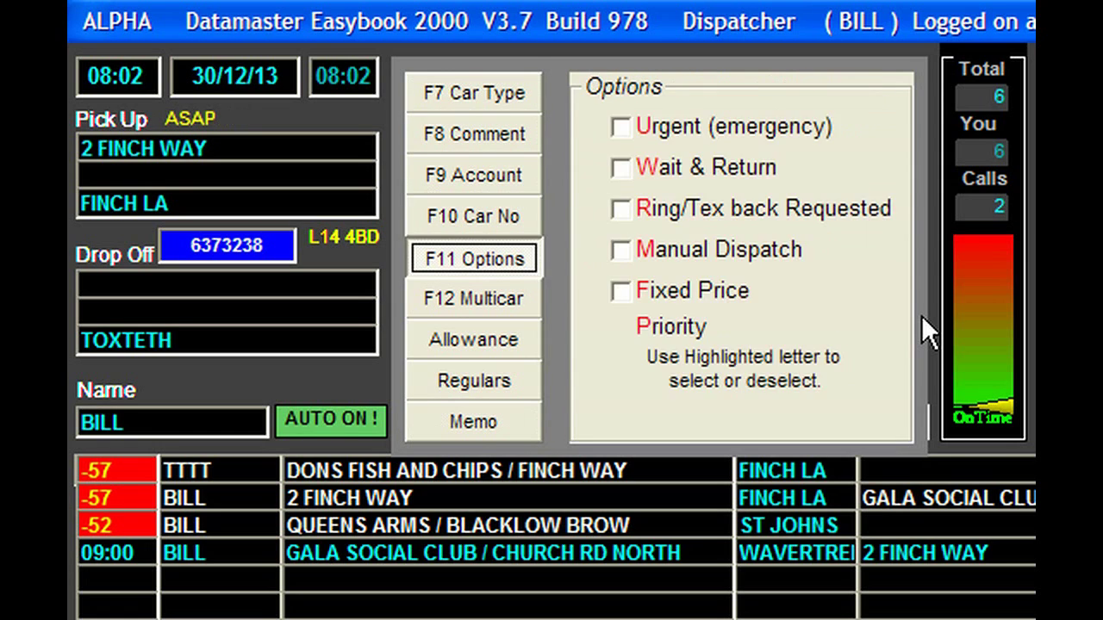
key(Up)
key(Up)
key(Up)
key(Up)
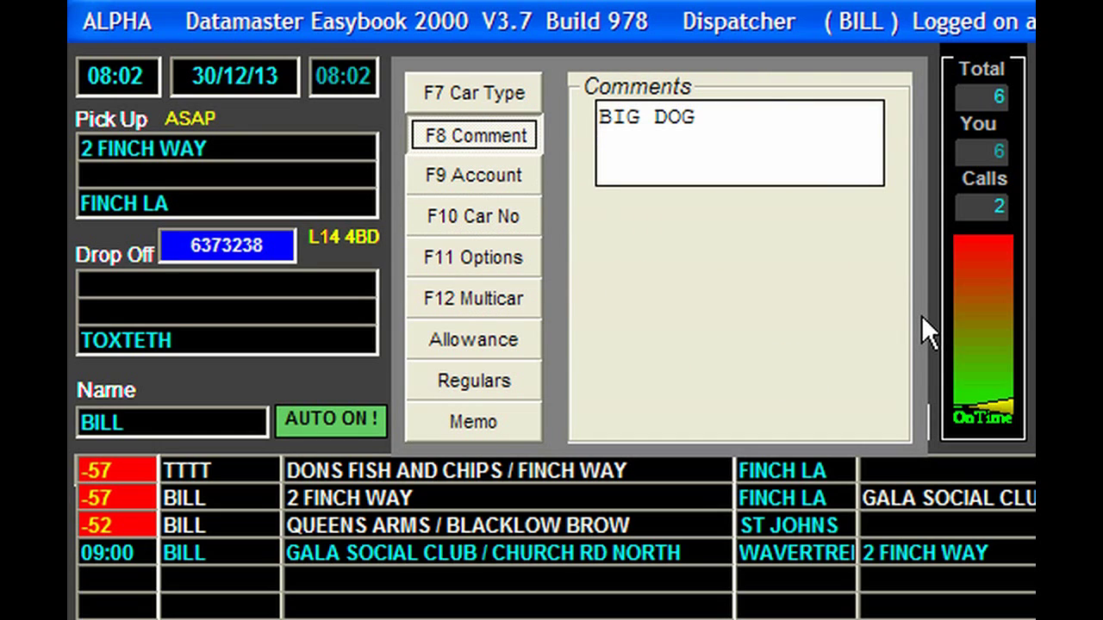
key(Escape)
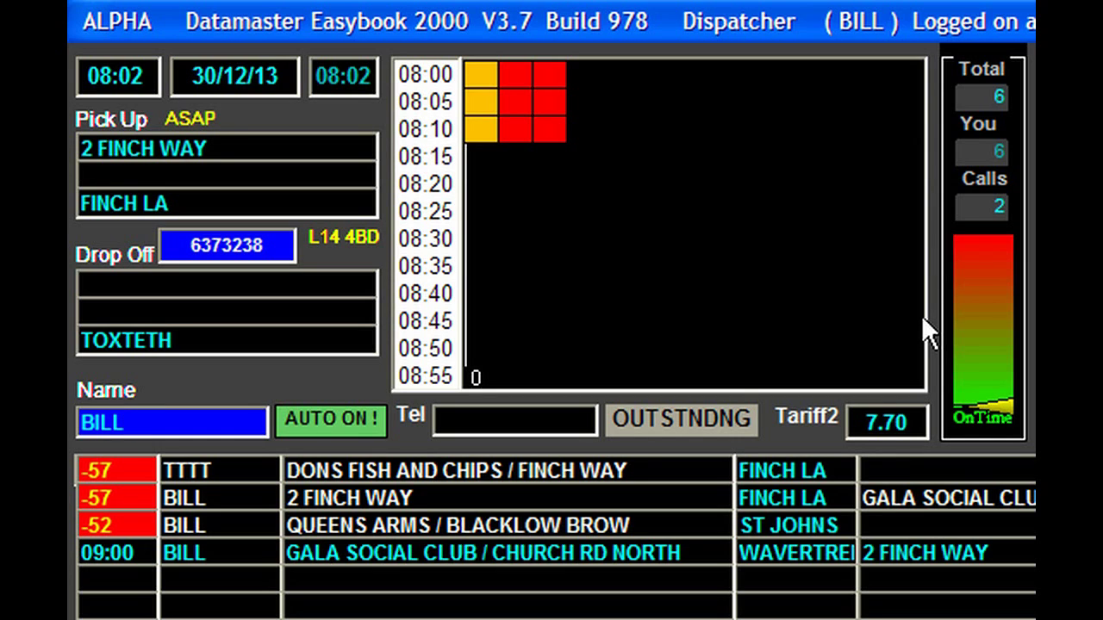
Step: Book the 2 Finch Way job and check its new row in the job list
key(Return)
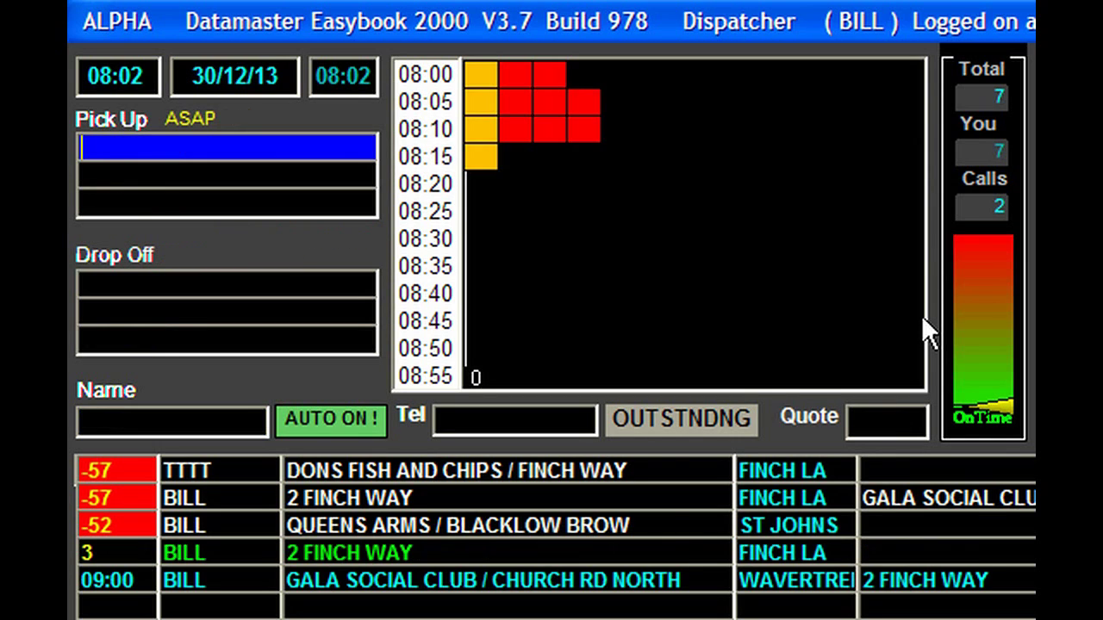
key(Down)
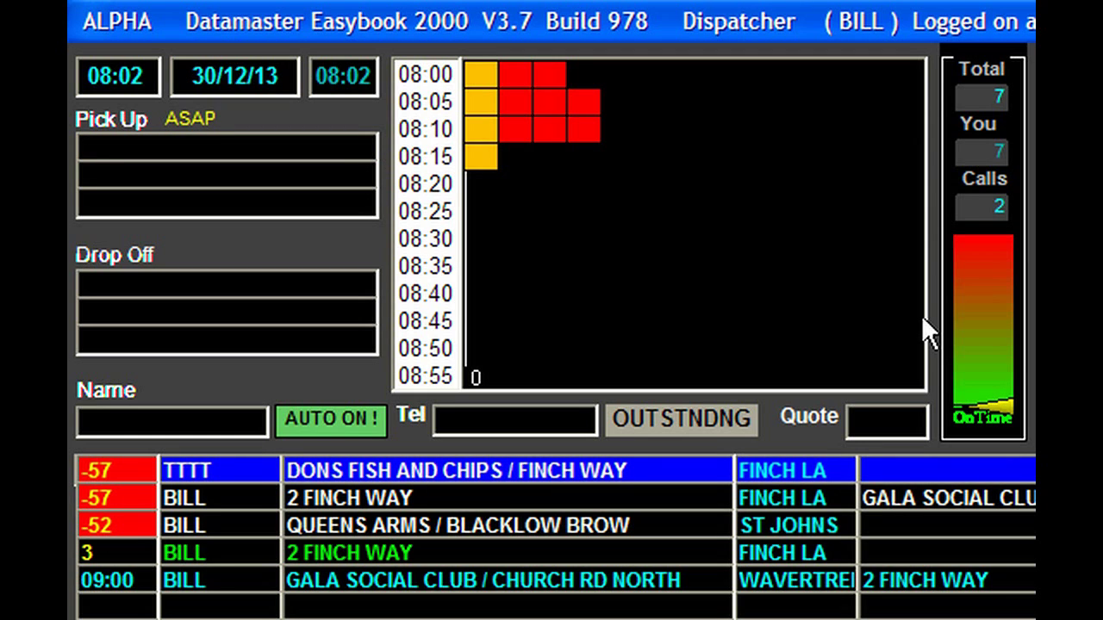
key(Down)
key(Down)
key(Down)
key(Down)
key(Up)
key(Down)
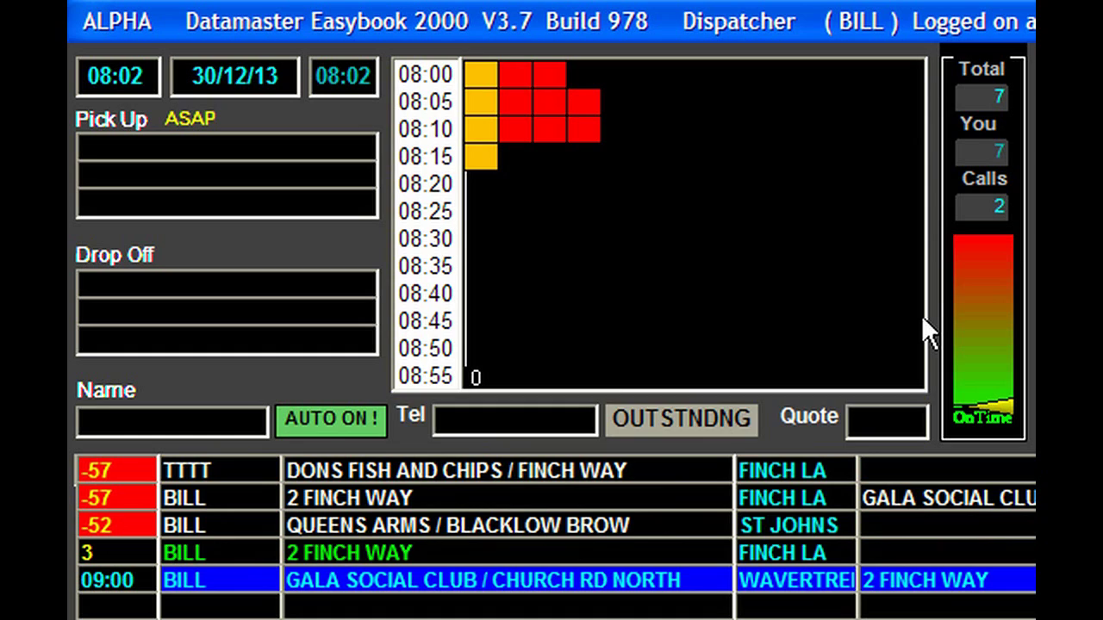
key(Up)
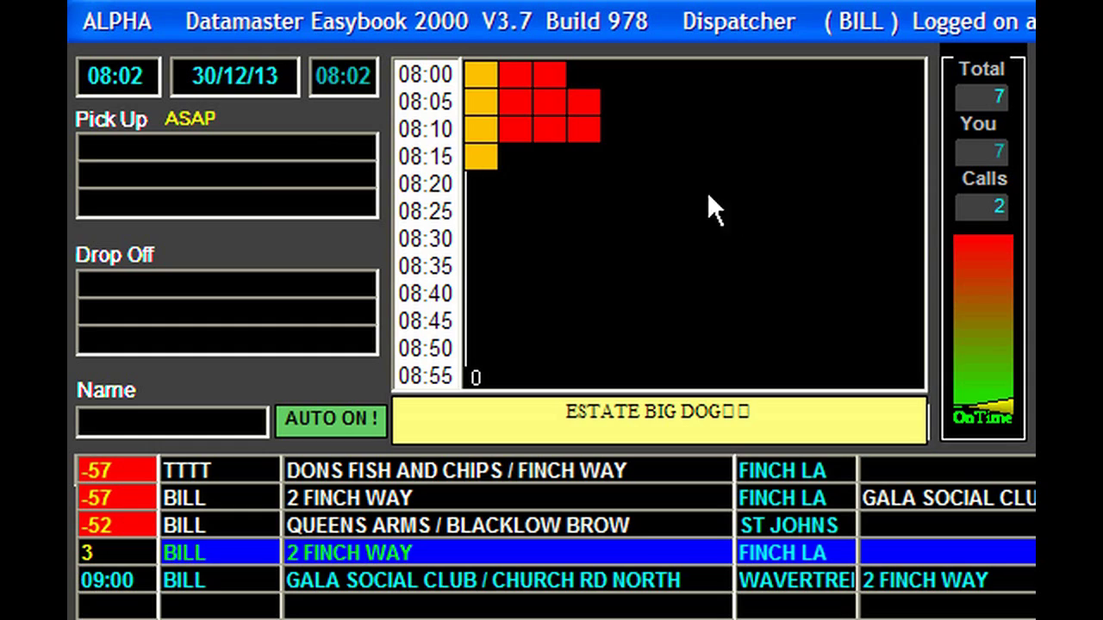
key(Escape)
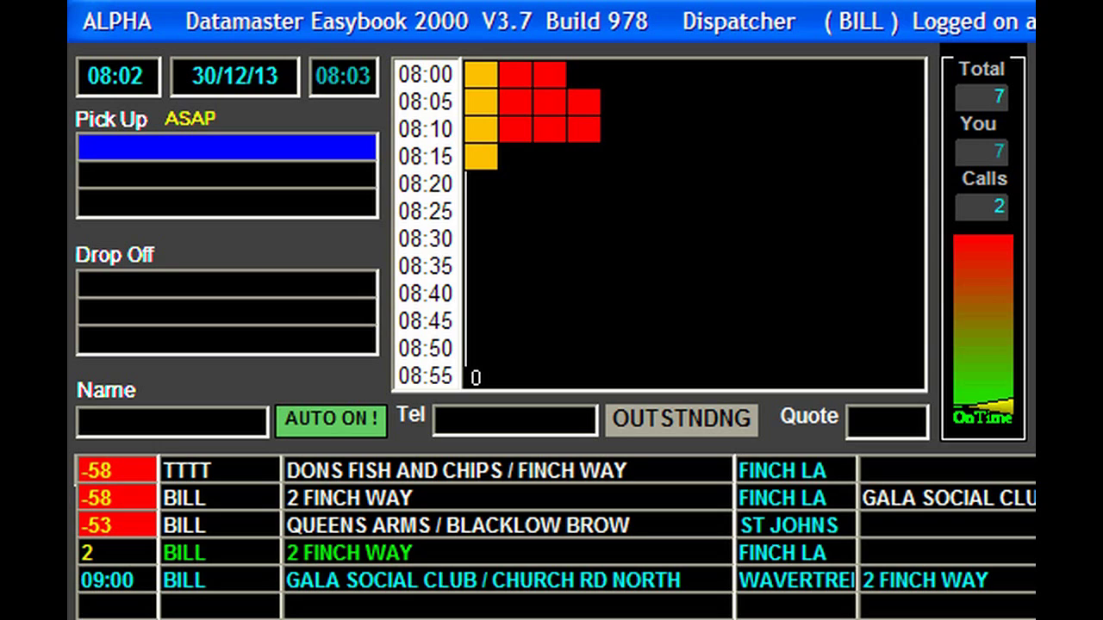
key(m)
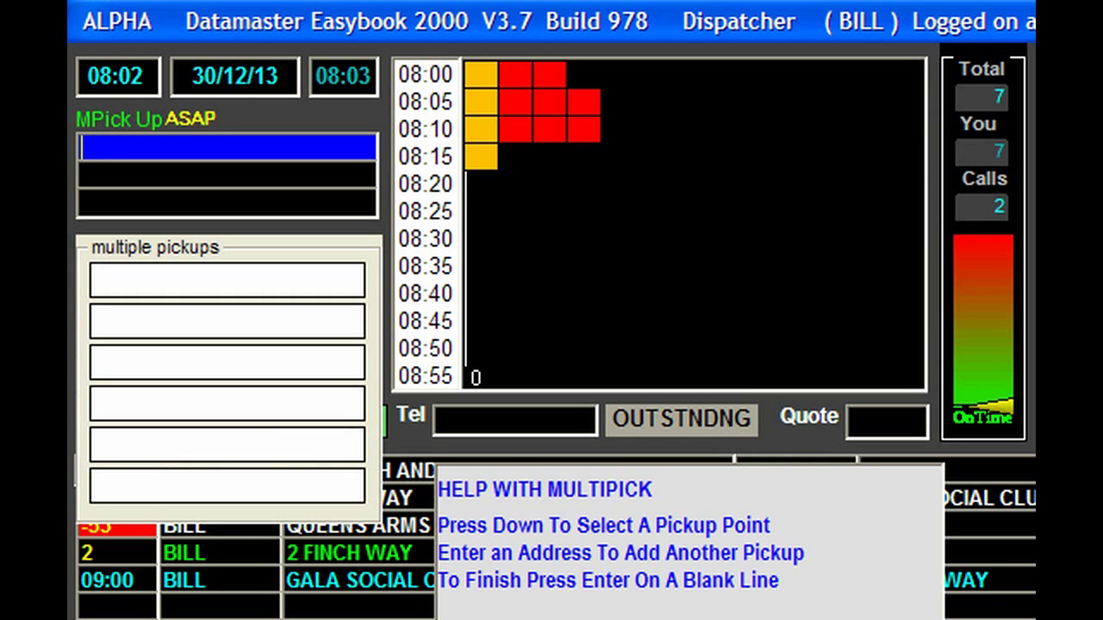
text(2 FI)
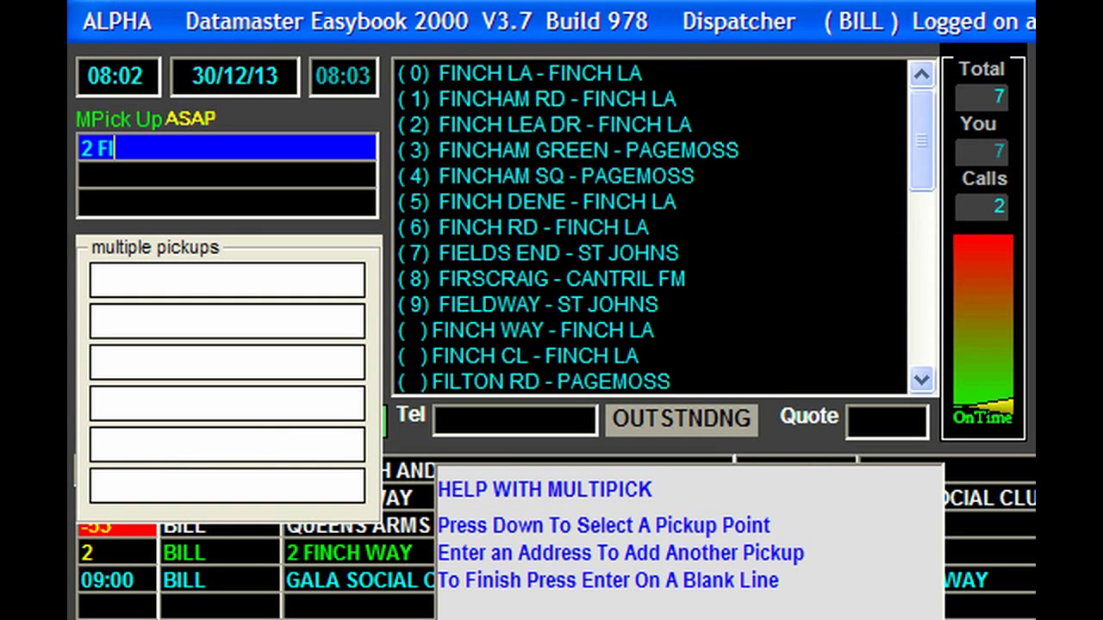
text(NCH W)
key(Return)
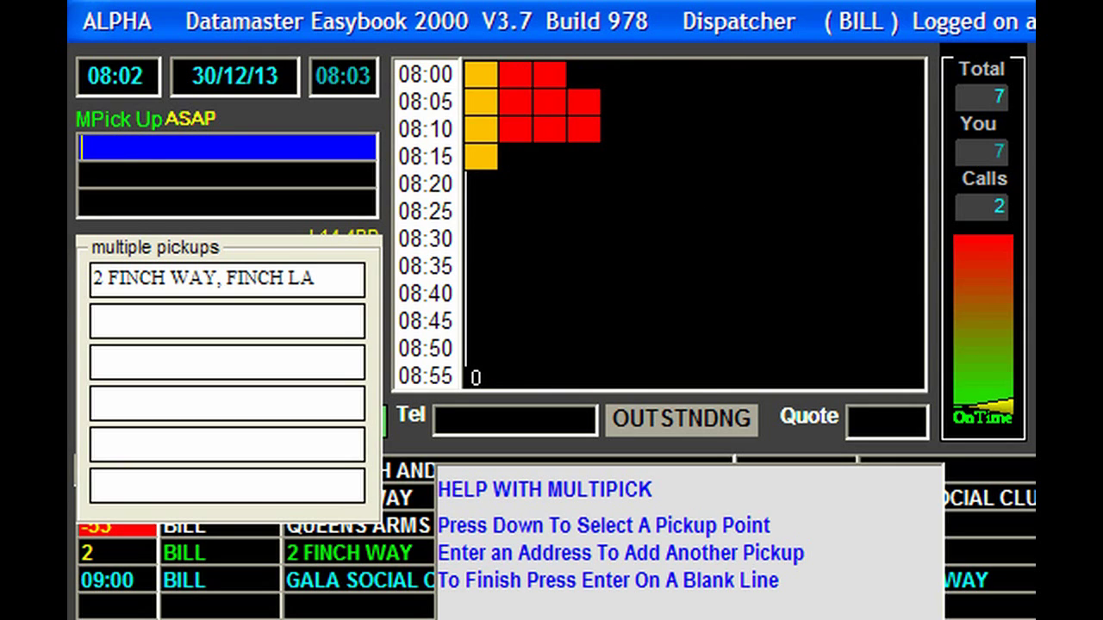
text(45 GR)
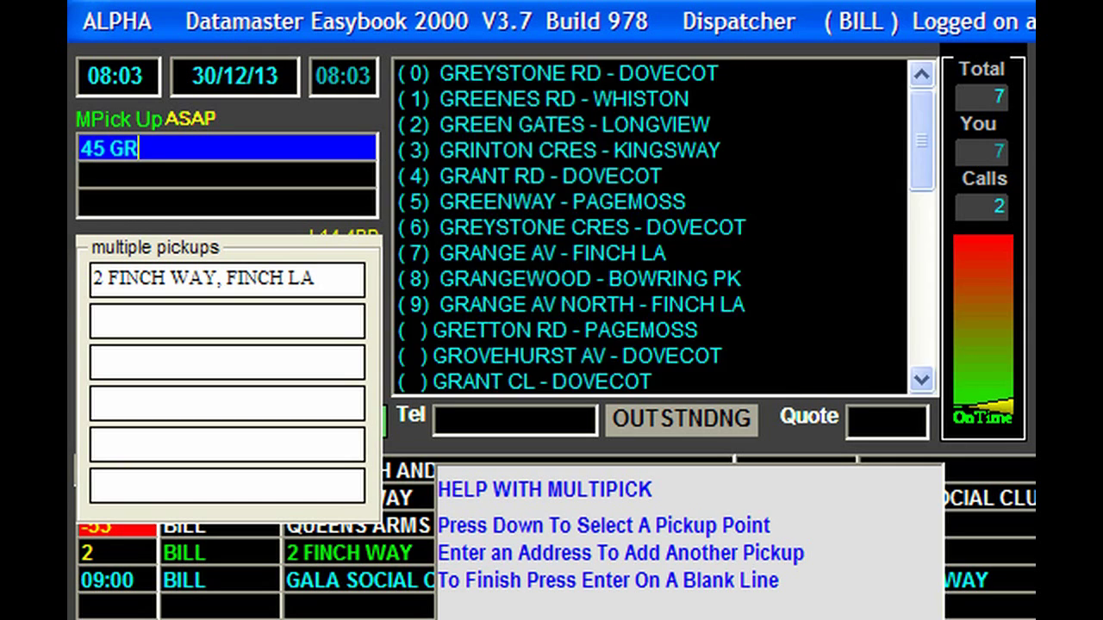
key(Return)
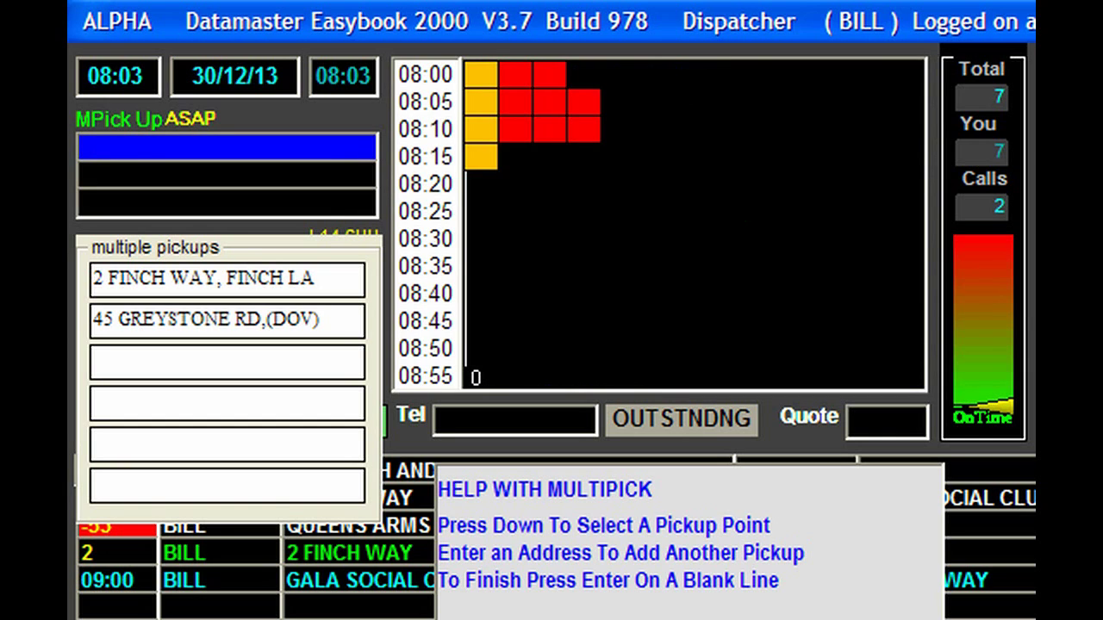
text(72 DO)
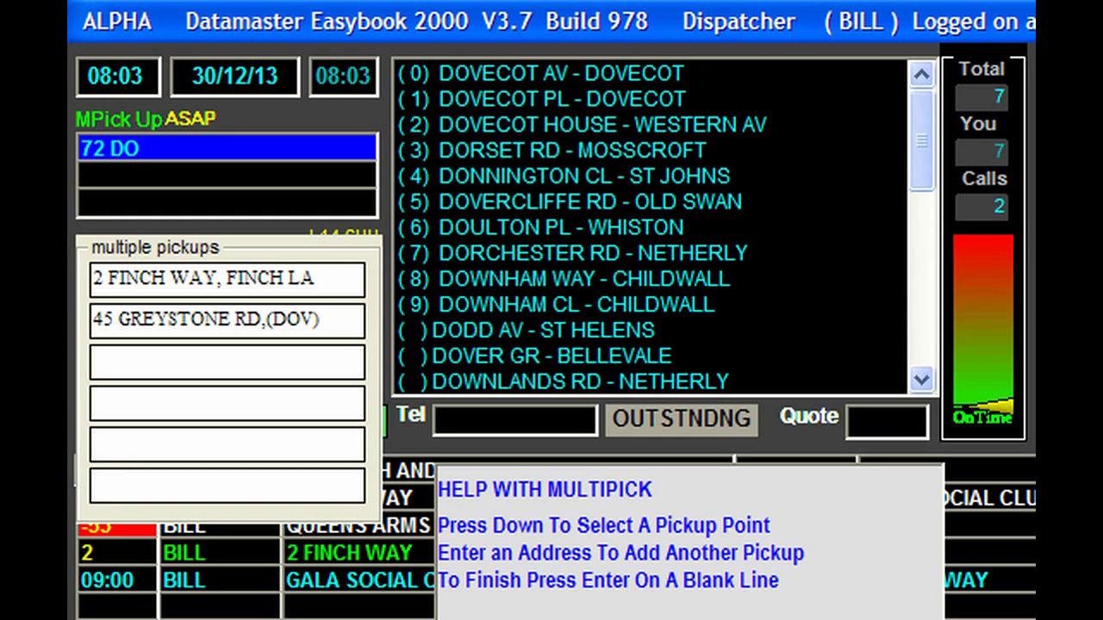
text(1)
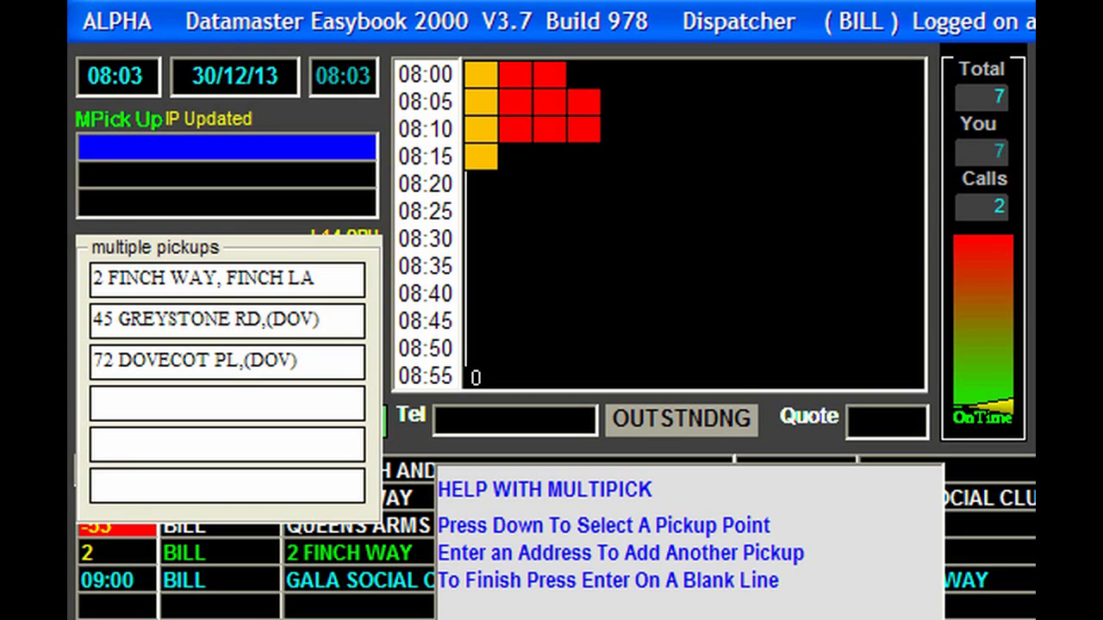
key(Return)
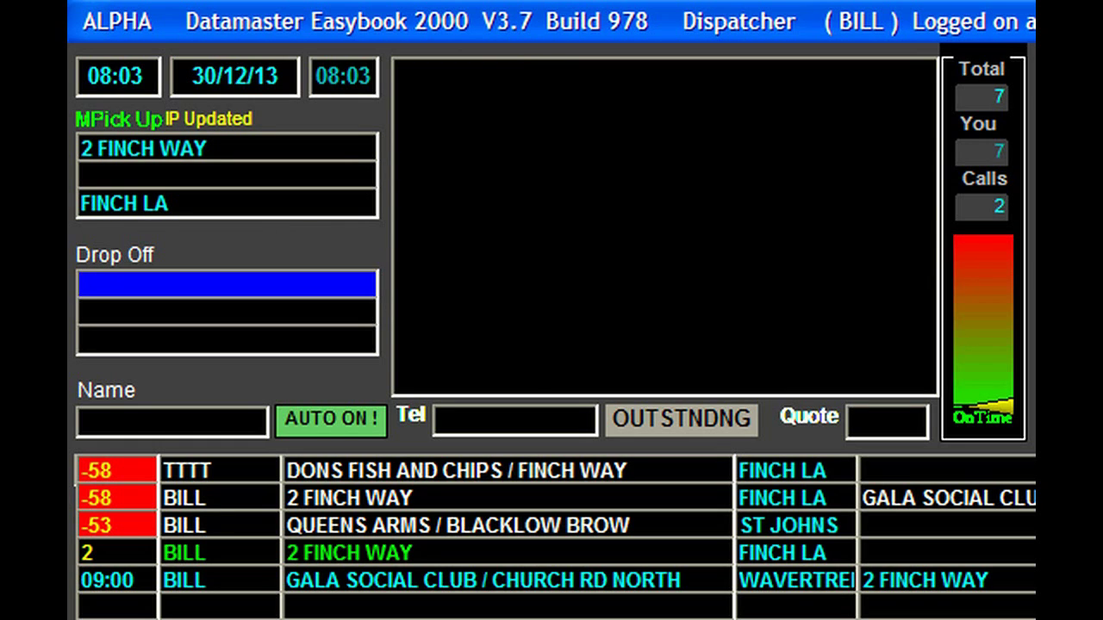
Step: Enter drop-off BELLEVALE and name BILL, book the job, and locate its 2 M row
text(B)
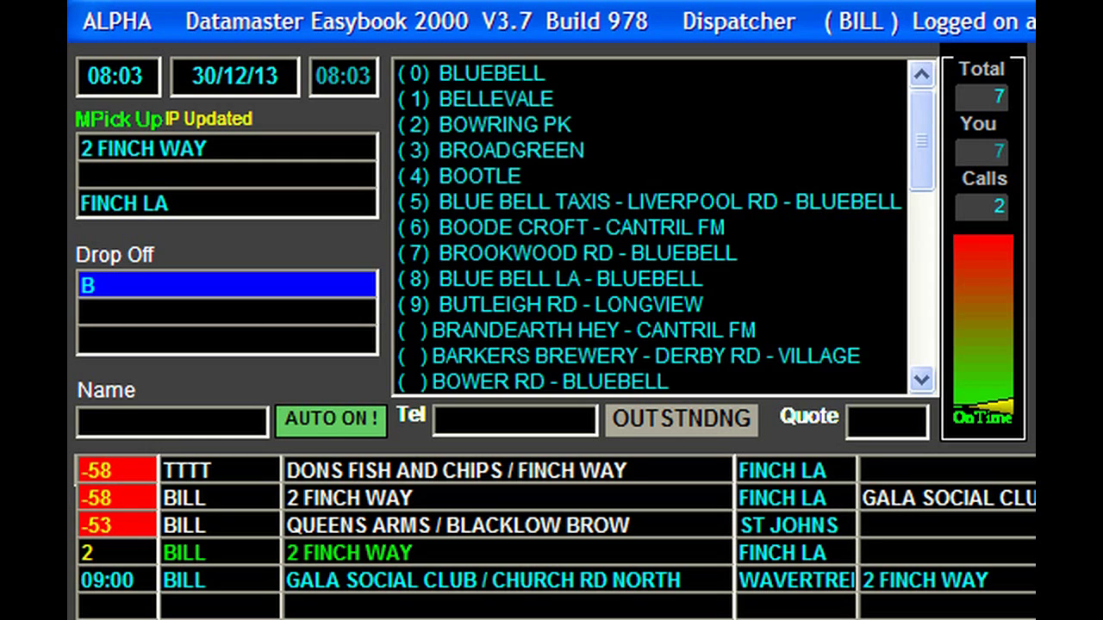
text(E)
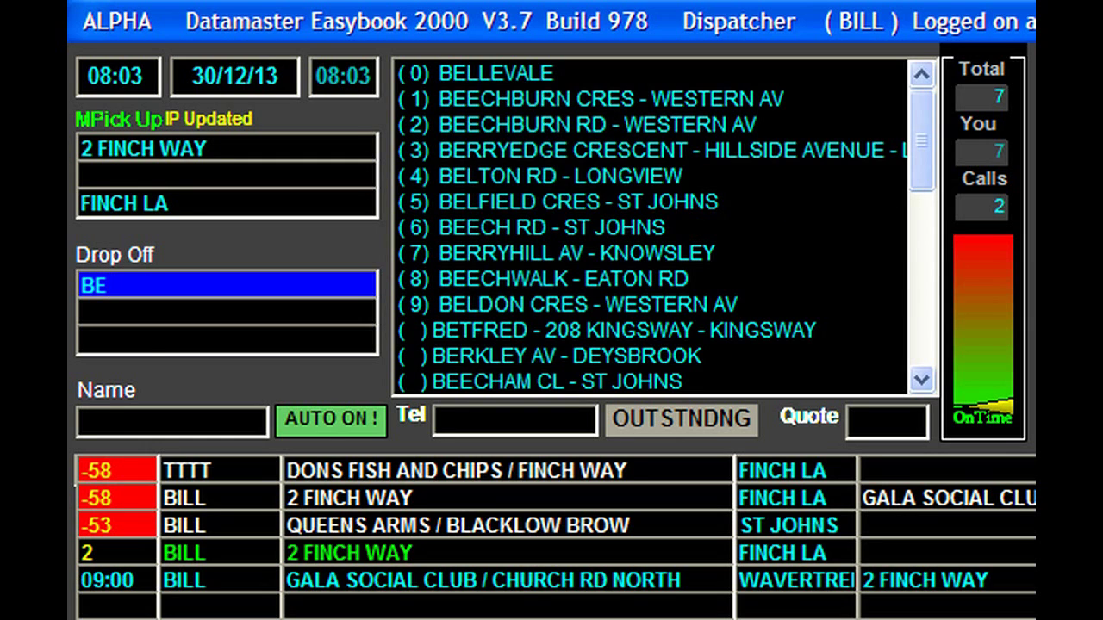
text(0)
text(BILL)
key(Return)
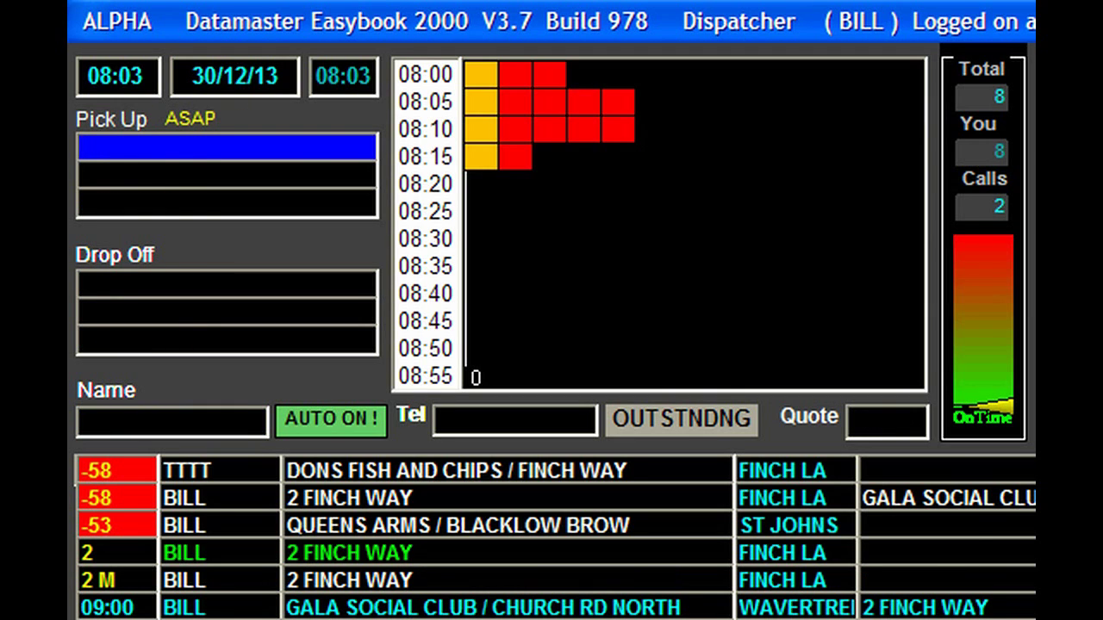
key(Down)
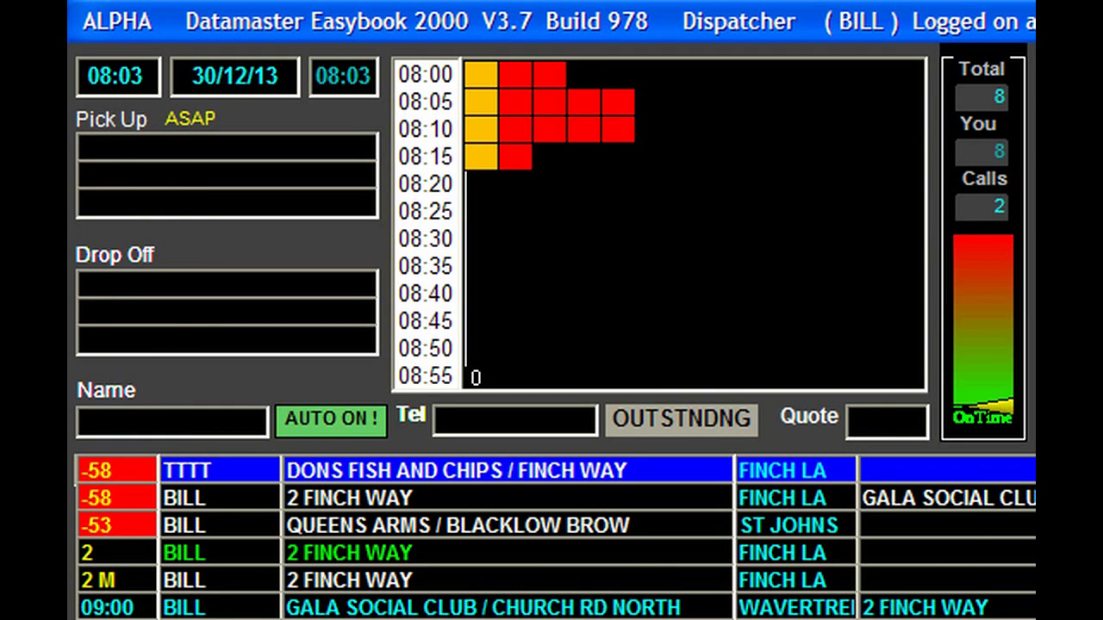
key(Down)
key(Down)
key(Down)
key(Down)
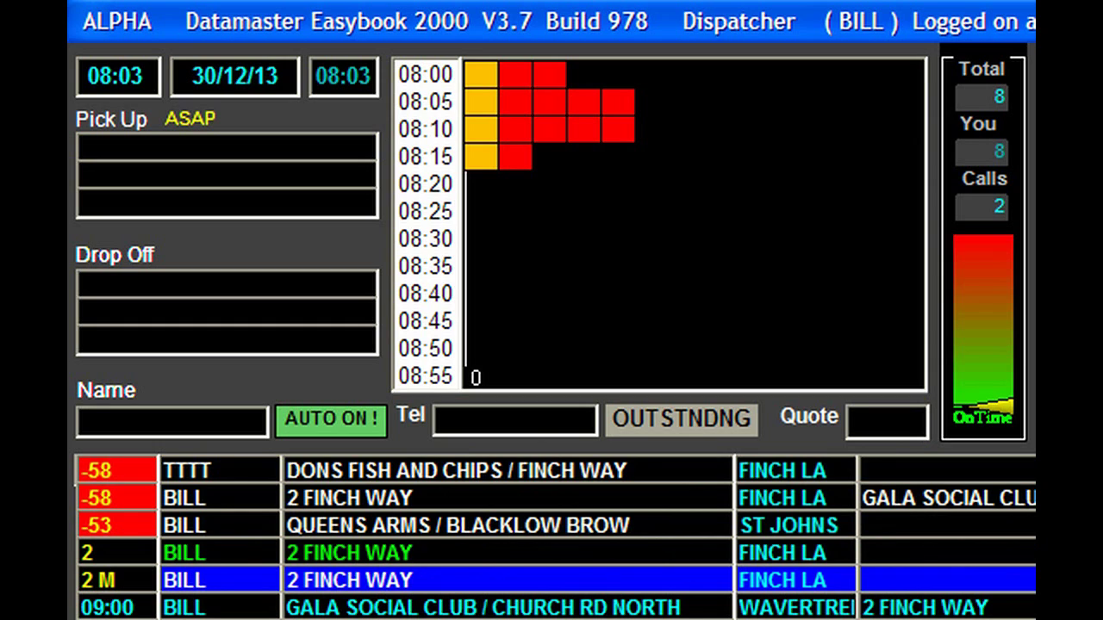